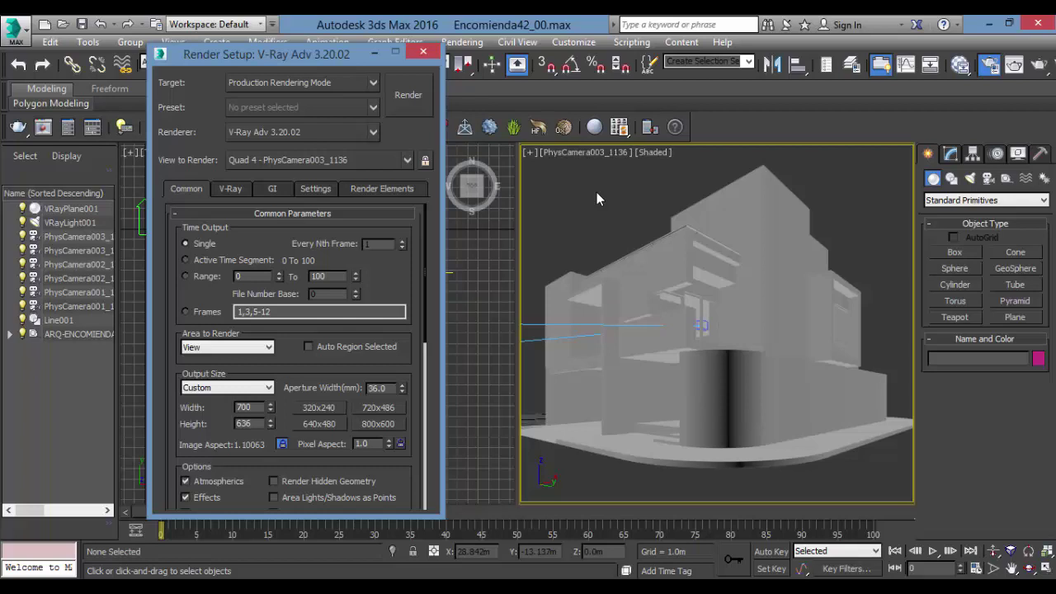
# Step: Set the render target to ActiveShade Mode
pyautogui.moveTo(340, 56); pyautogui.dragTo(283, 49)
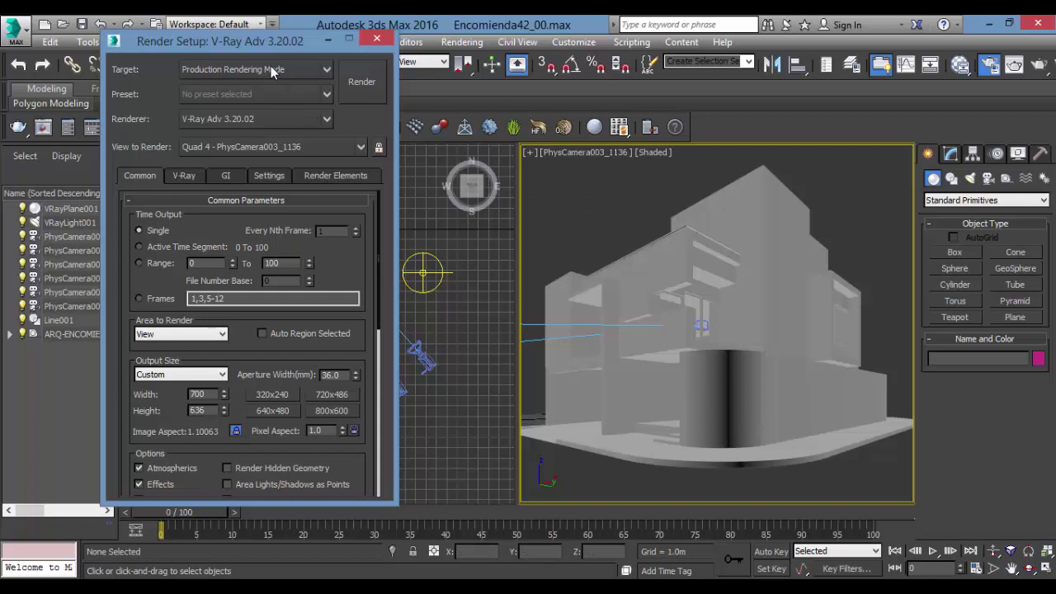
pyautogui.click(314, 71)
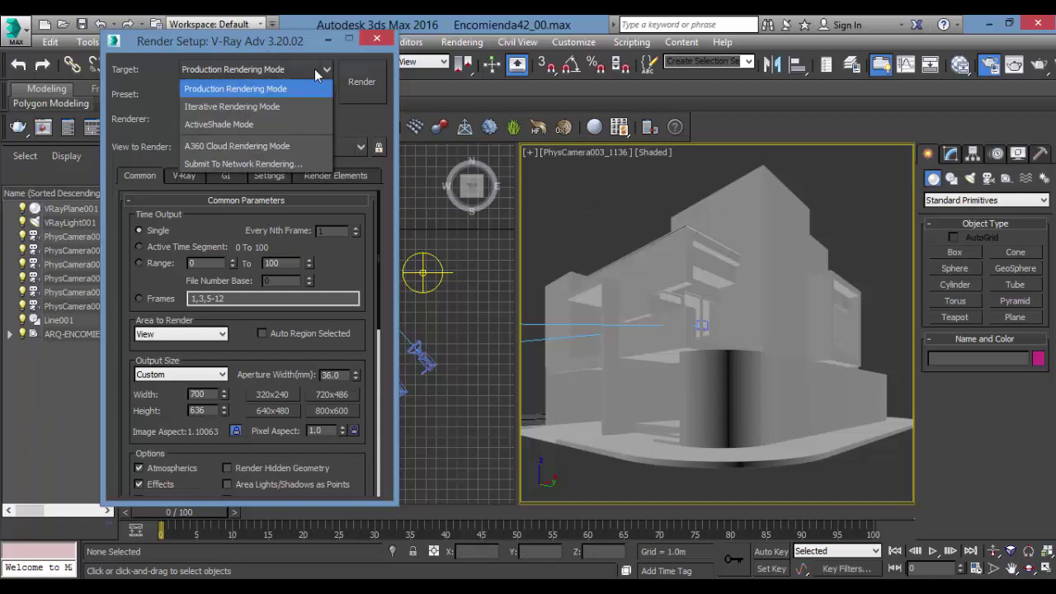
pyautogui.click(314, 68)
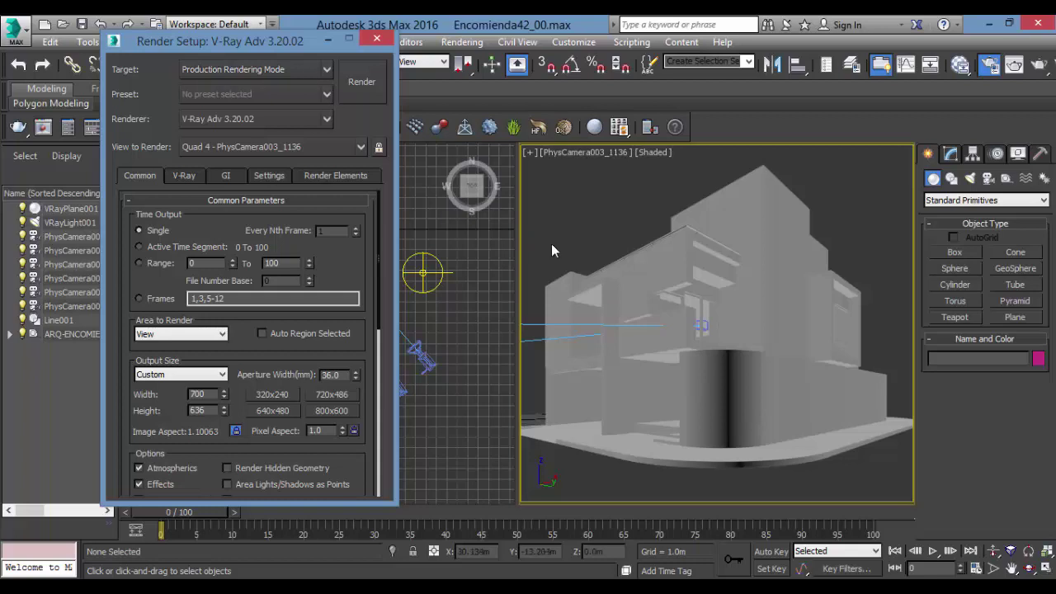
pyautogui.click(320, 72)
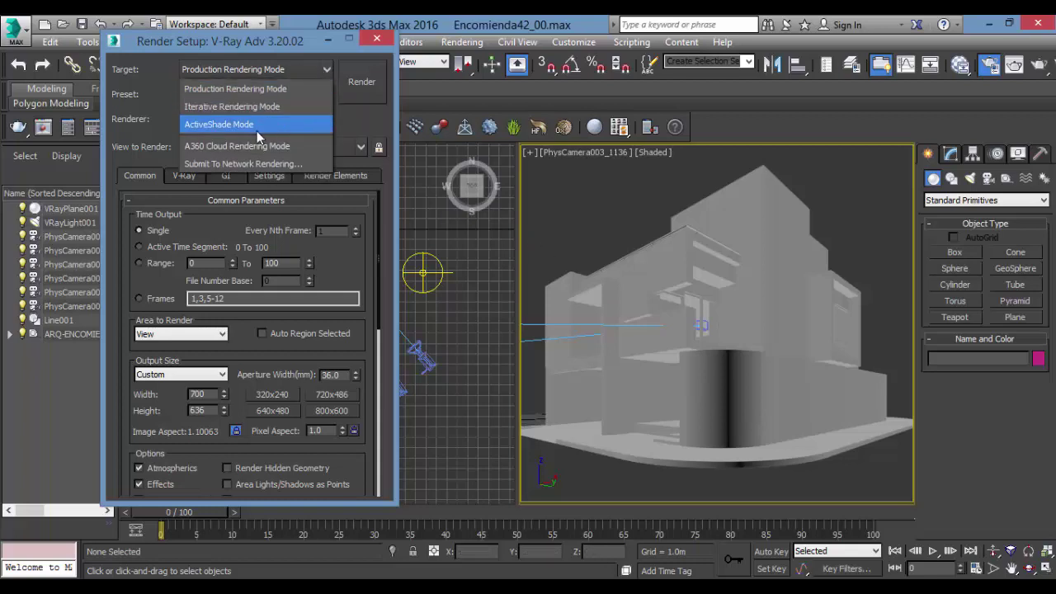
pyautogui.click(247, 126)
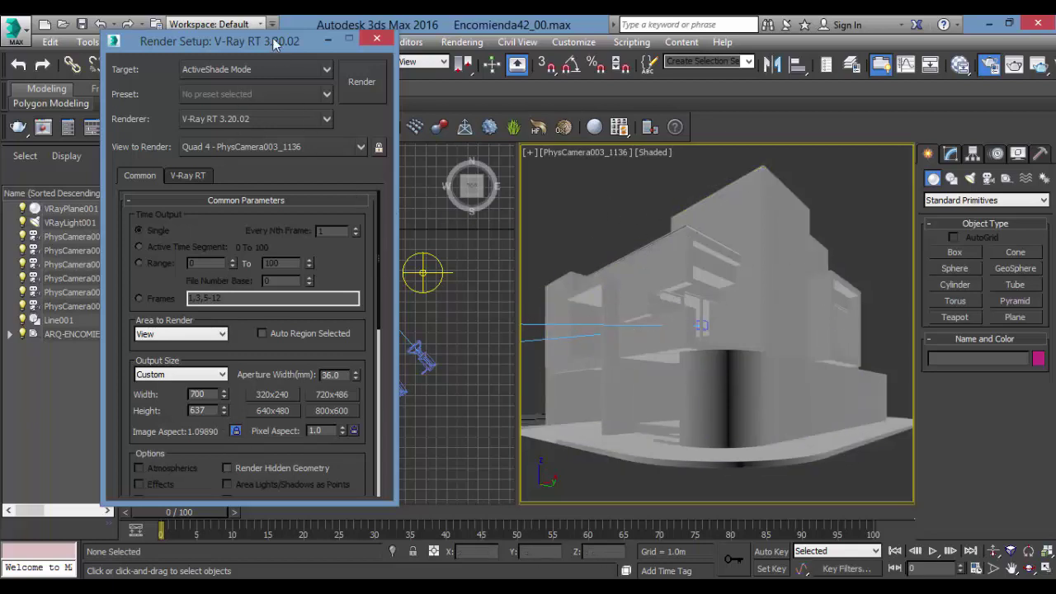
# Step: Review the V-Ray RT settings and start the ActiveShade render of the PhysCamera003_1136 view
pyautogui.moveTo(272, 37); pyautogui.dragTo(273, 29)
pyautogui.click(194, 168)
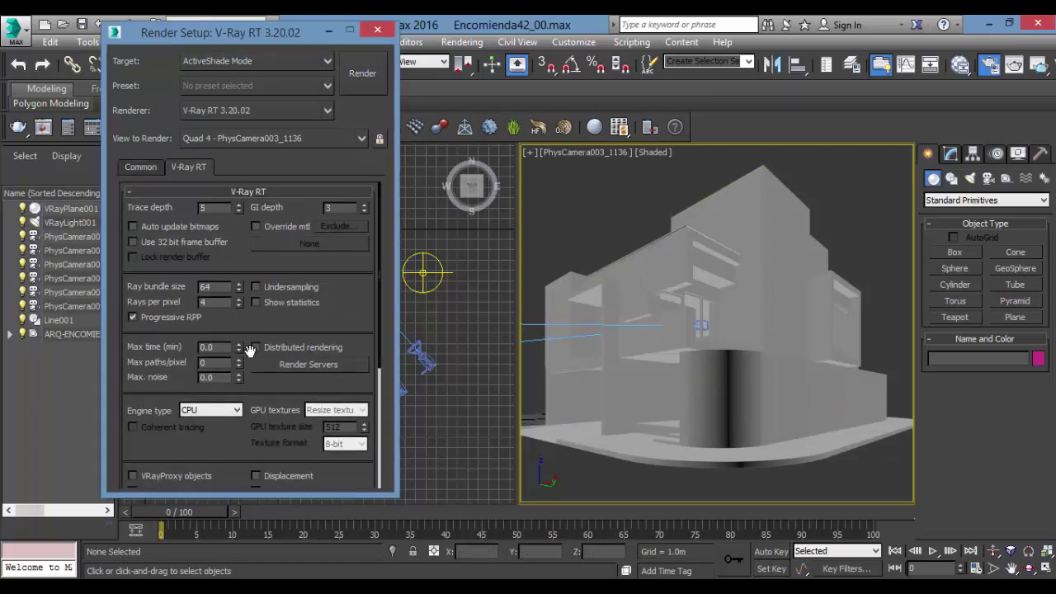
pyautogui.scroll(-5, 360, 297)
pyautogui.scroll(5, 358, 276)
pyautogui.click(532, 285)
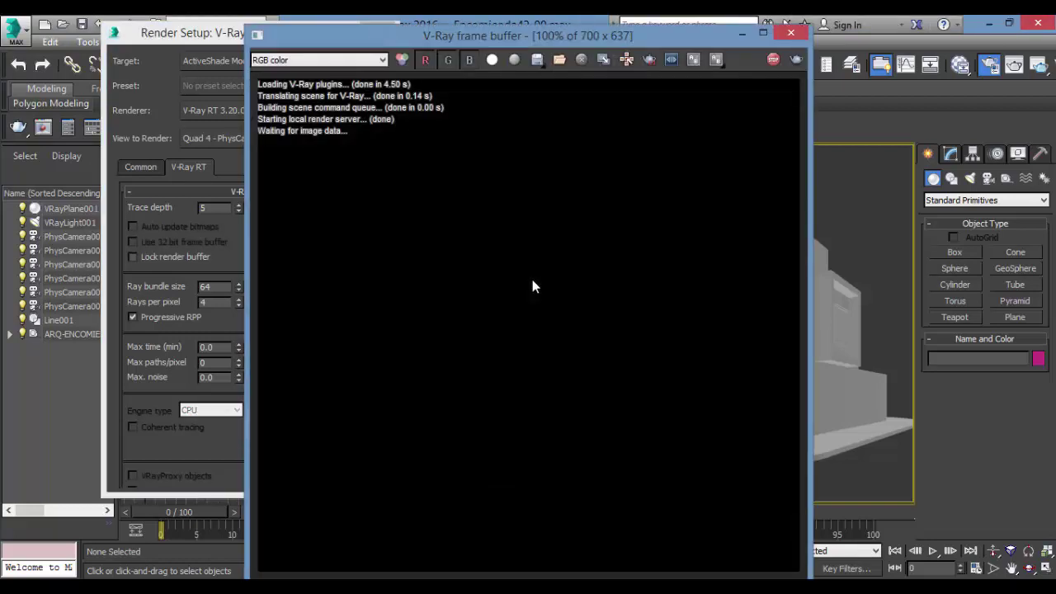
# Step: Arrange the V-Ray frame buffer beside the camera viewport and close the Render Setup window
pyautogui.moveTo(617, 39); pyautogui.dragTo(428, 63)
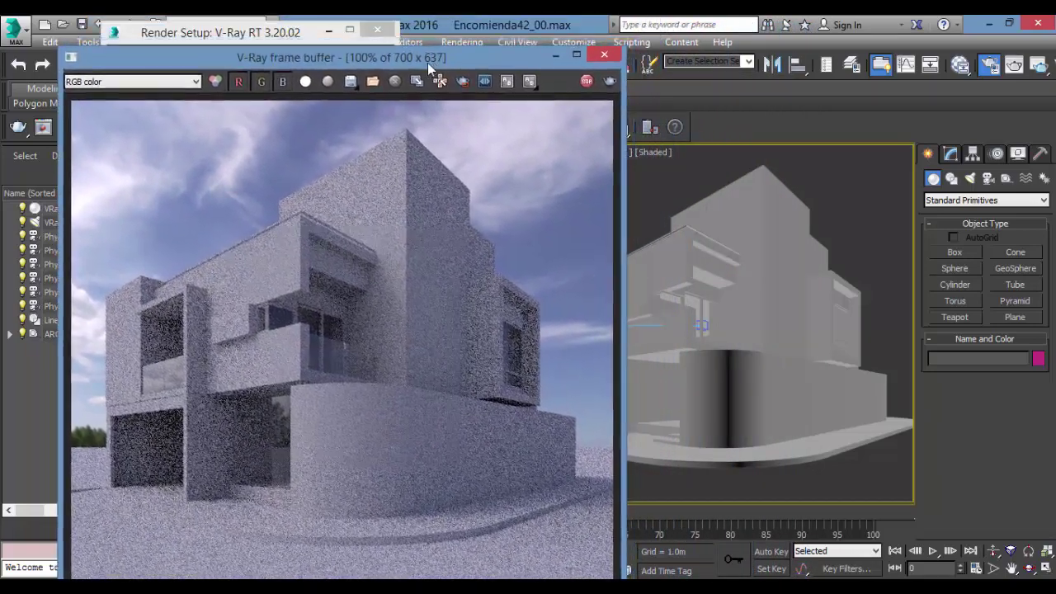
pyautogui.moveTo(281, 35); pyautogui.dragTo(752, 90)
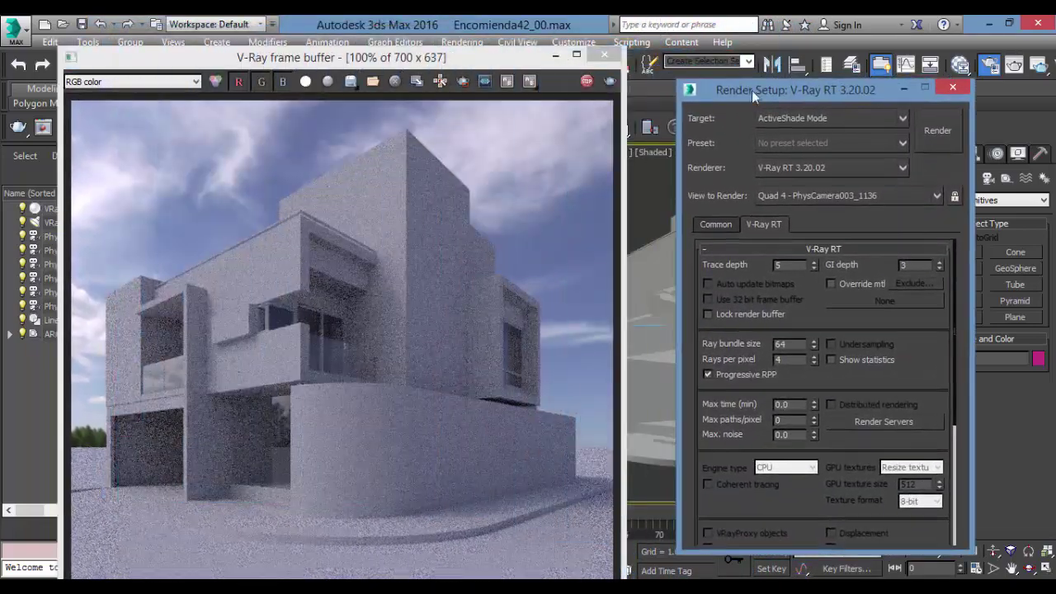
pyautogui.moveTo(468, 60); pyautogui.dragTo(427, 31)
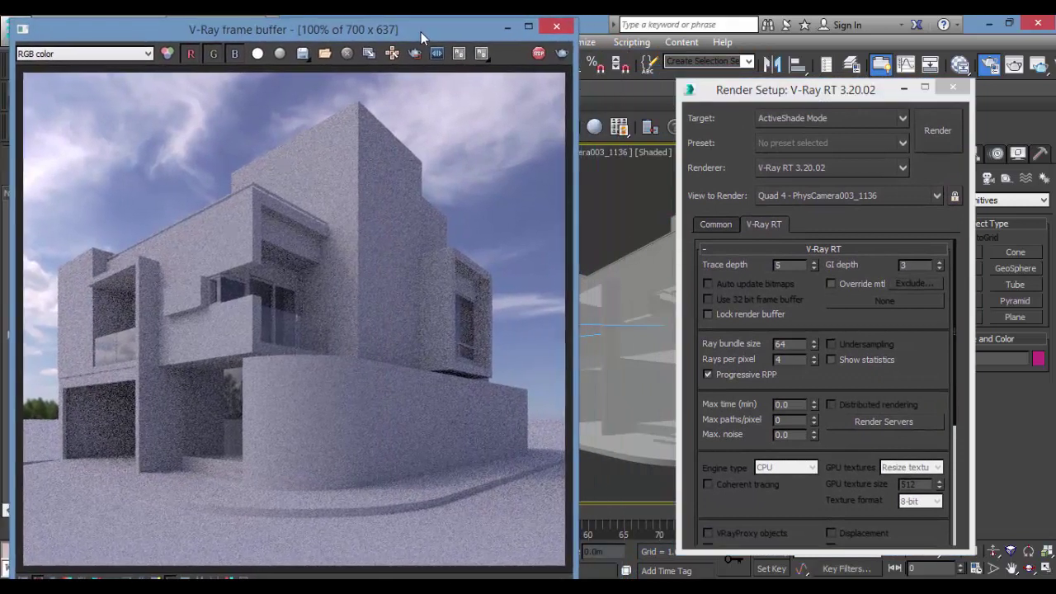
pyautogui.moveTo(812, 97); pyautogui.dragTo(745, 102)
pyautogui.click(898, 96)
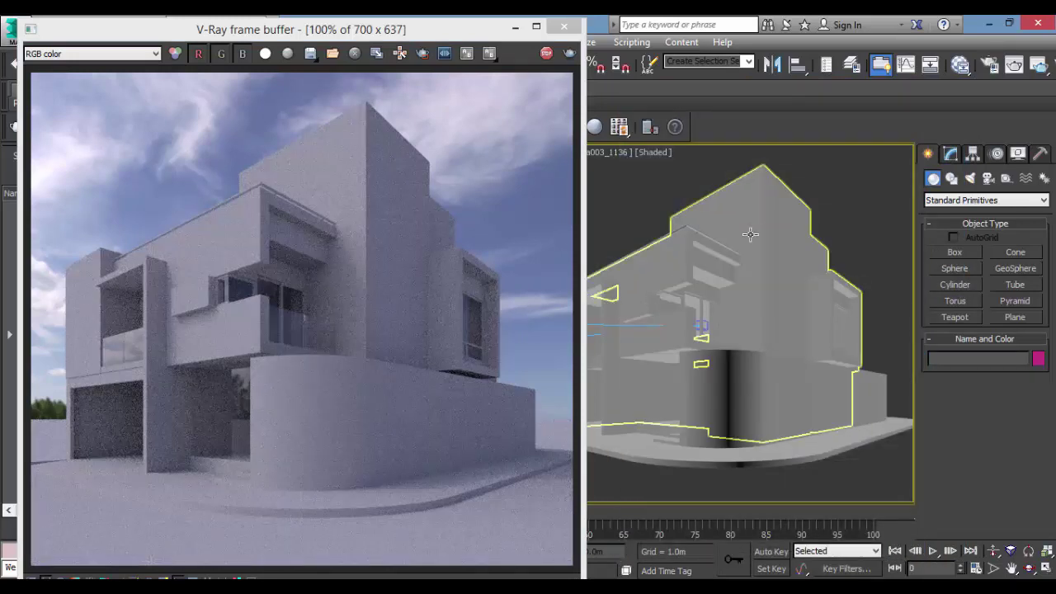
# Step: Swing the camera view around the building and bring it back to check how the live render refreshes
pyautogui.keyDown('alt'); pyautogui.moveTo(711, 267); pyautogui.dragTo(801, 297, button='middle'); pyautogui.keyUp('alt')
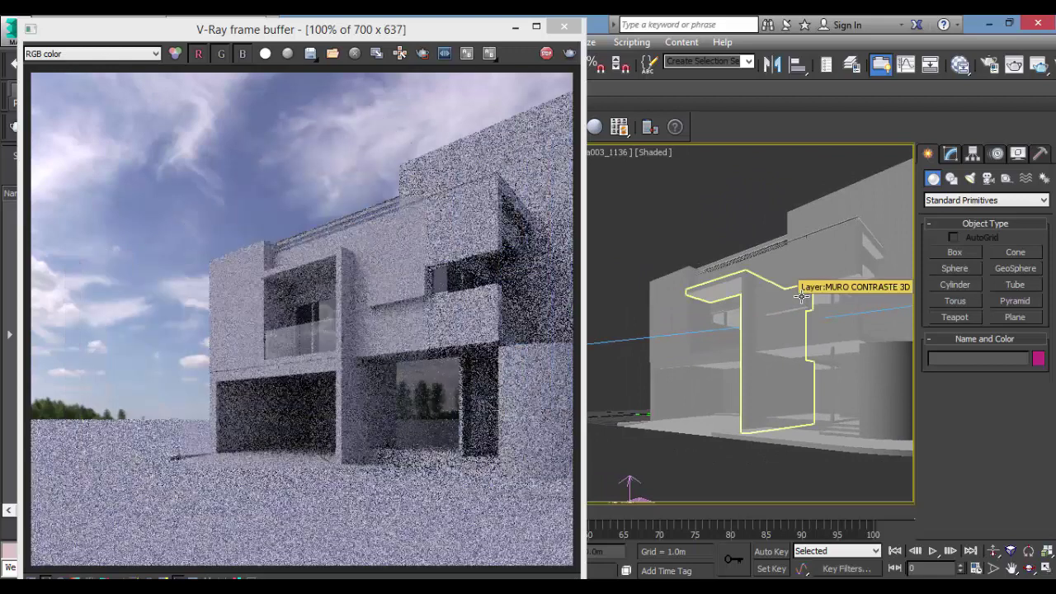
pyautogui.moveTo(466, 31); pyautogui.dragTo(448, 31)
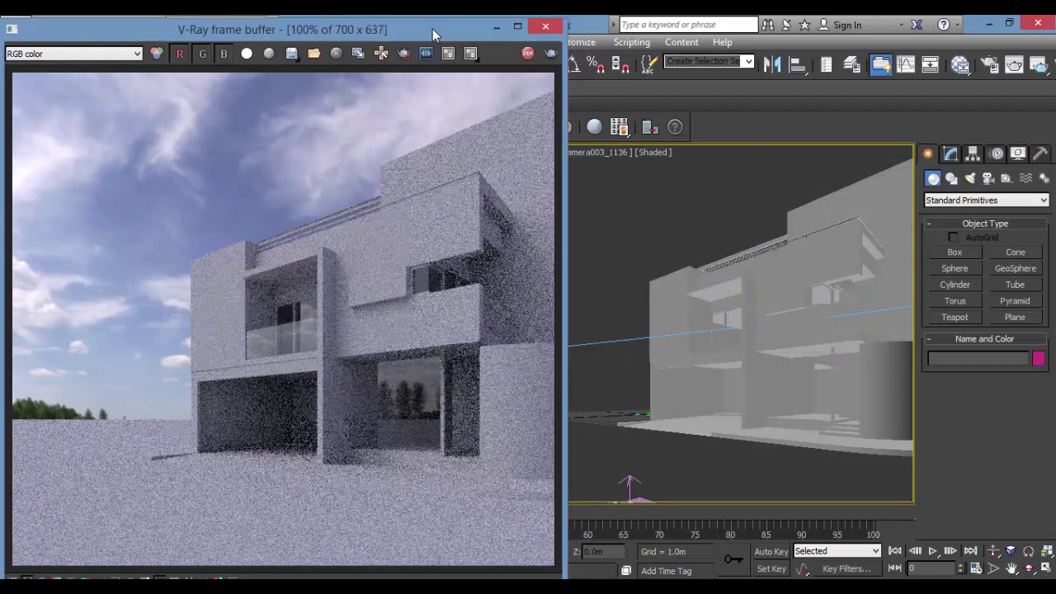
pyautogui.moveTo(717, 297); pyautogui.dragTo(745, 311, button='middle')
pyautogui.scroll(4, 734, 311)
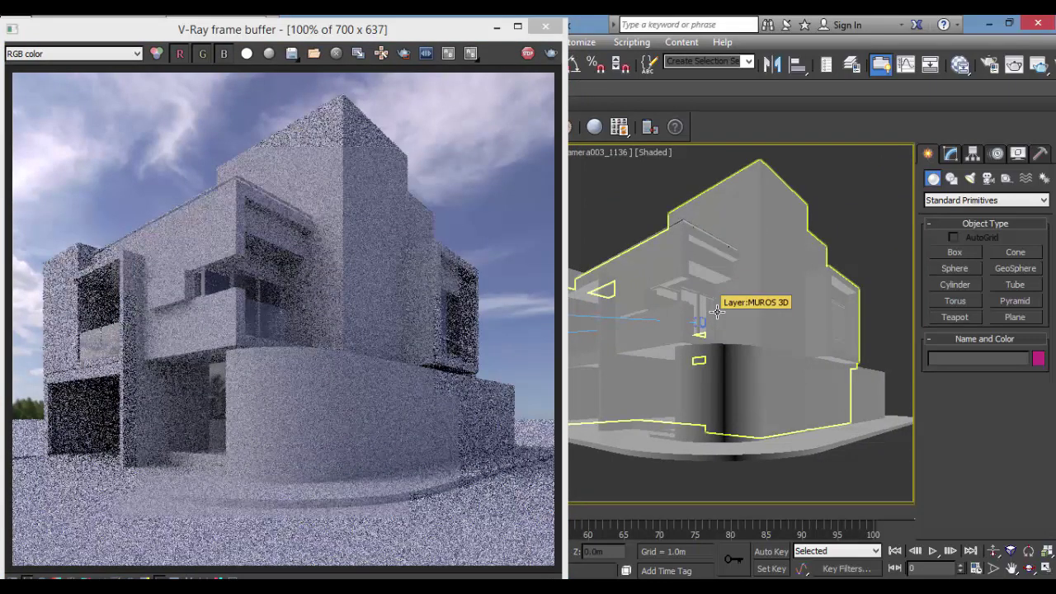
# Step: Select the camera of the active viewport and display its exposure parameters
pyautogui.click(595, 153)
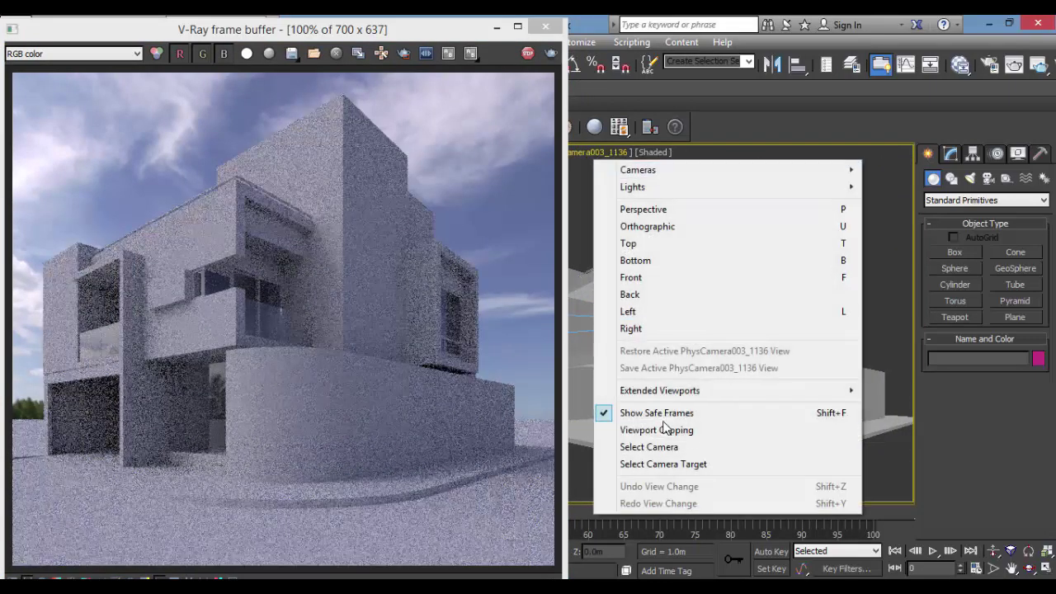
pyautogui.click(660, 445)
pyautogui.click(950, 155)
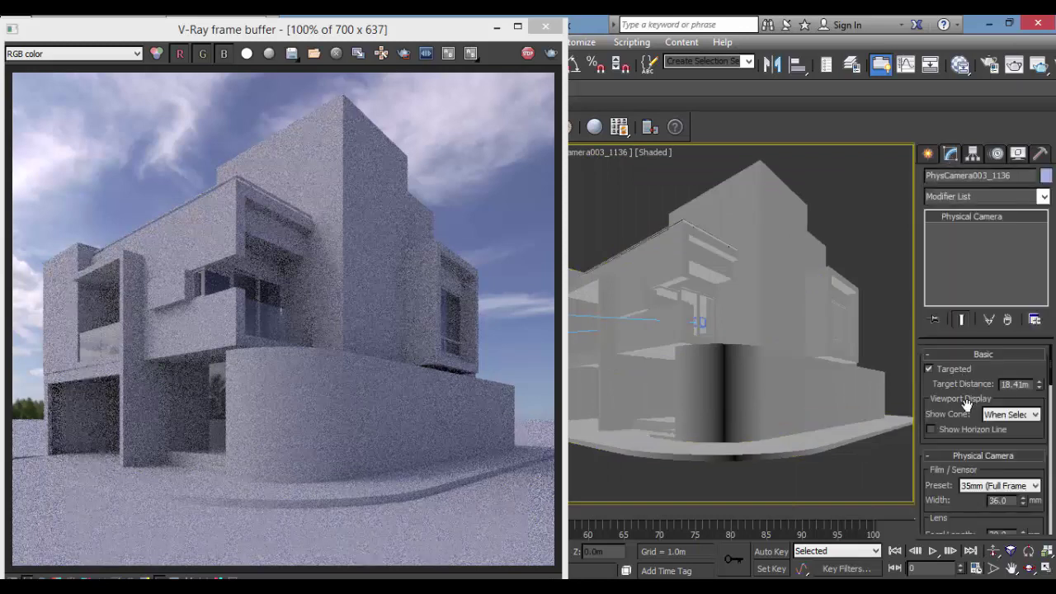
pyautogui.scroll(-3, 972, 396)
pyautogui.scroll(-5, 972, 396)
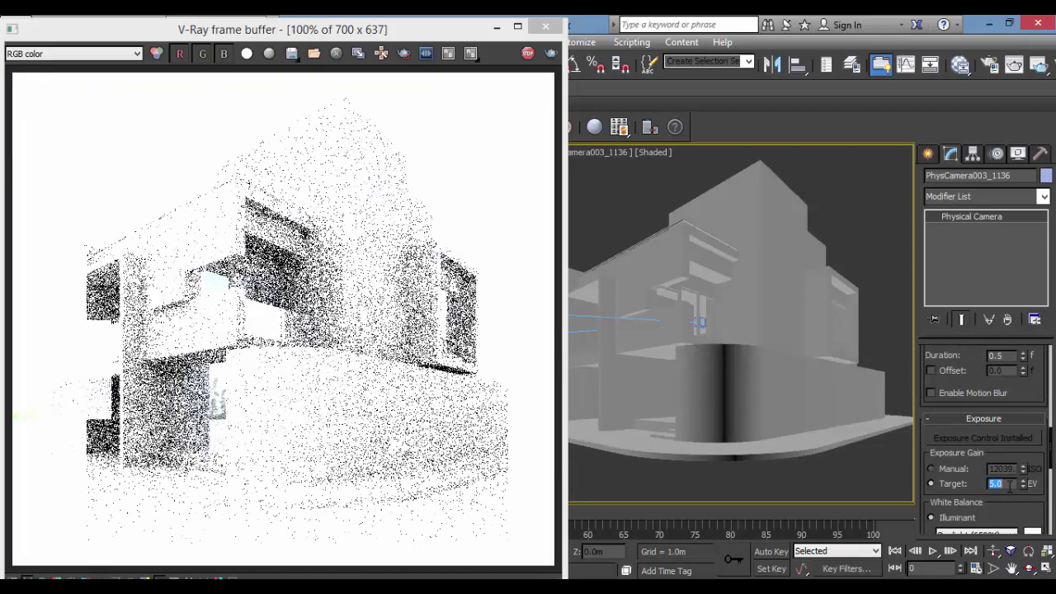
# Step: Try exposure gain targets of 5, 8, 12 and 14 EV on the camera, and settle on 11 EV
pyautogui.write('8')
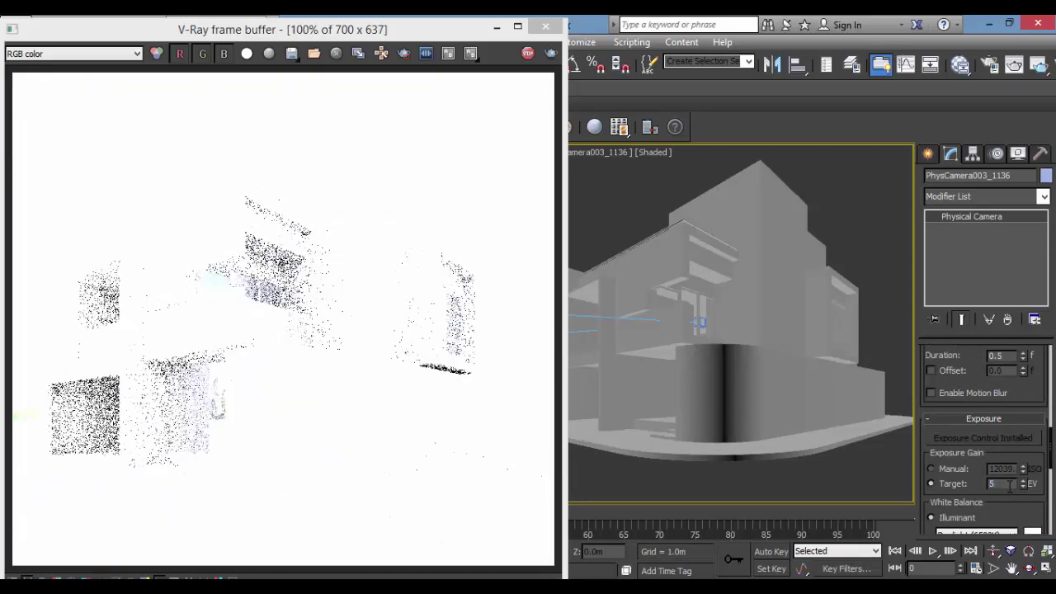
pyautogui.press('Return')
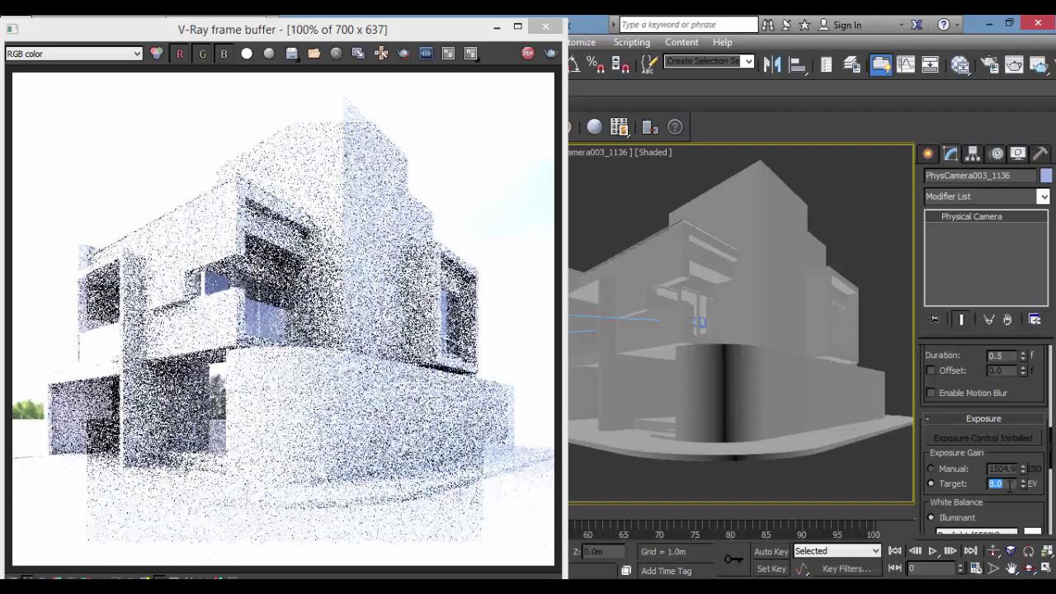
pyautogui.write('12')
pyautogui.press('Return')
pyautogui.write('14')
pyautogui.press('Return')
pyautogui.write('11')
pyautogui.press('Return')
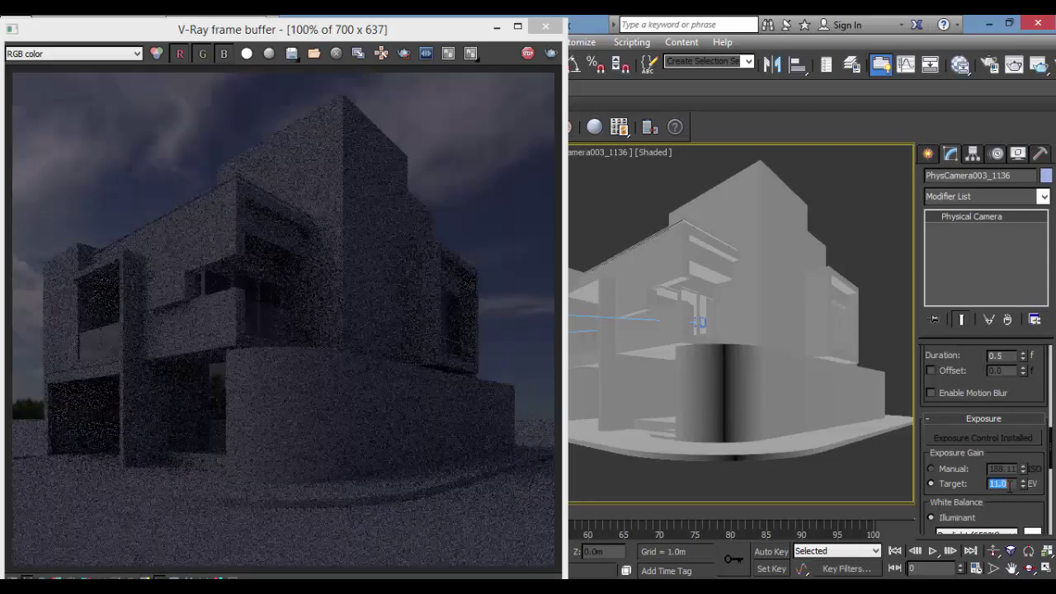
# Step: Try the Custom white balance on the camera and restore the Daylight (6500K) illuminant
pyautogui.scroll(-5, 998, 462)
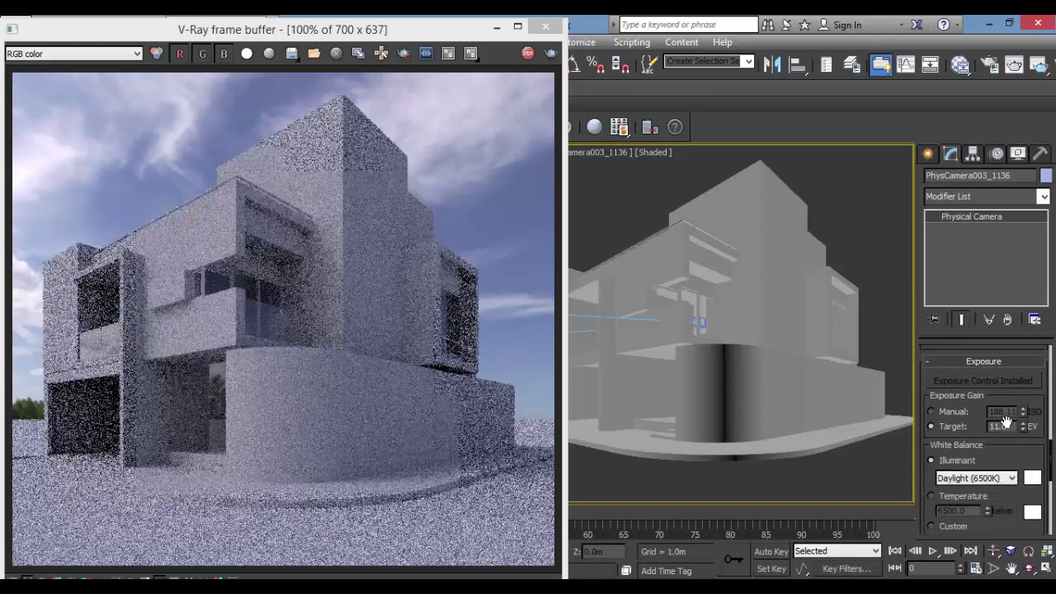
pyautogui.click(950, 396)
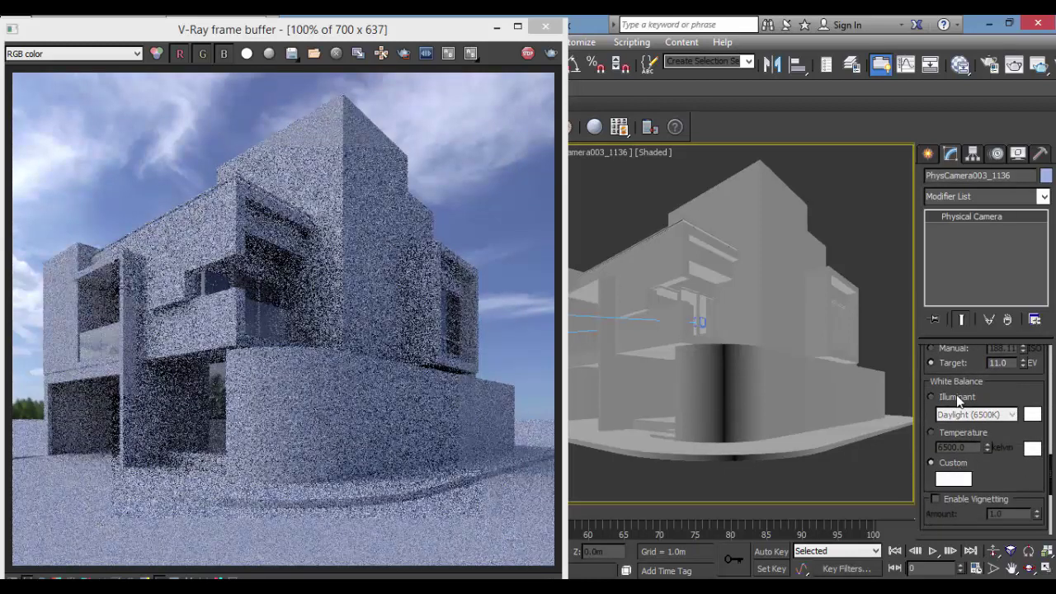
pyautogui.scroll(2, 1012, 422)
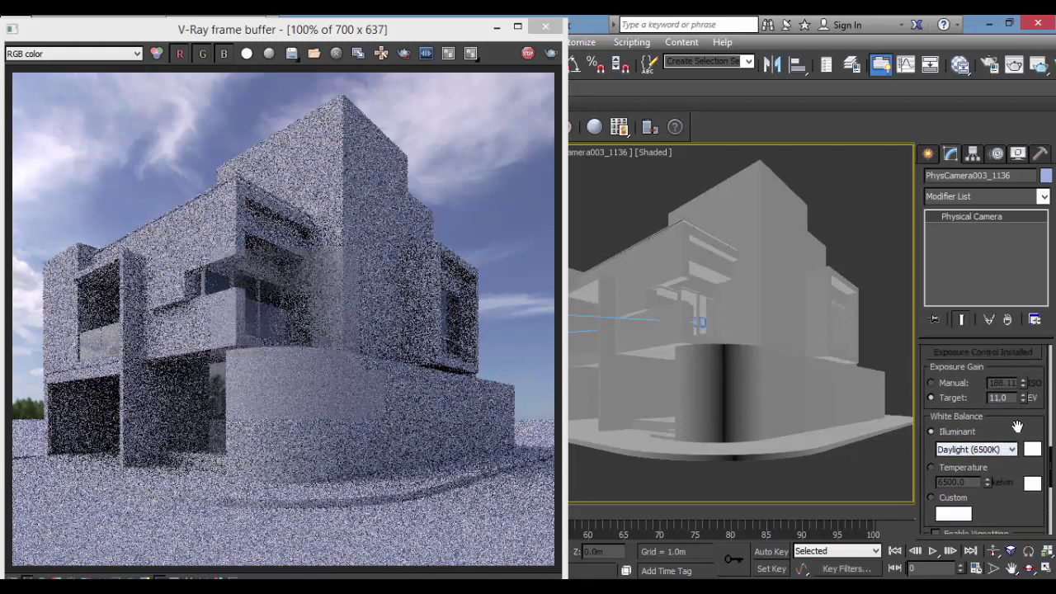
pyautogui.scroll(15, 1017, 425)
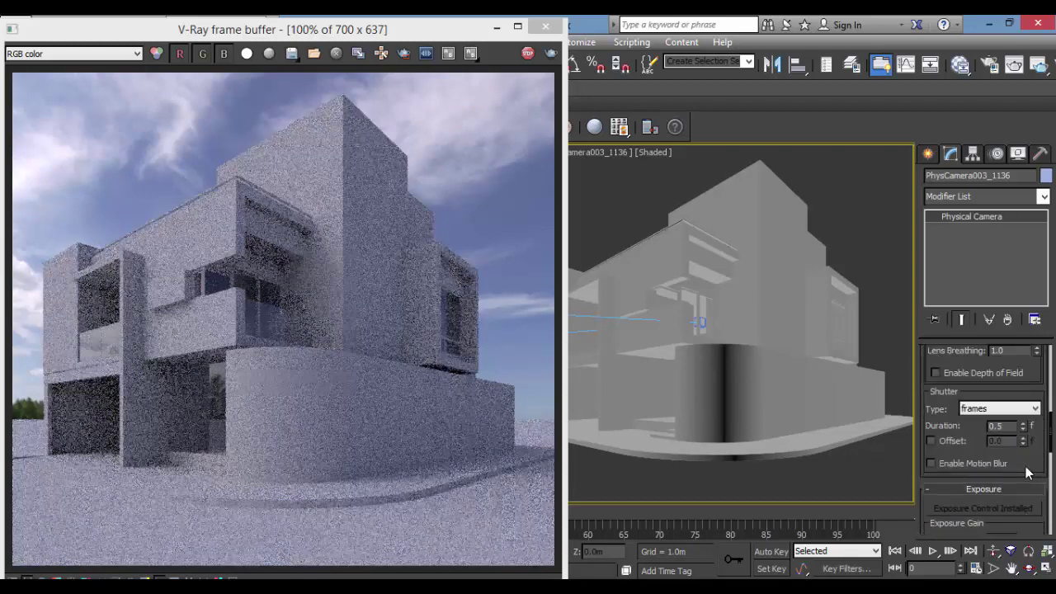
# Step: Open the Material Editor beside the frame buffer and select the VRayHDRI sky map
pyautogui.moveTo(961, 64); pyautogui.dragTo(959, 89)
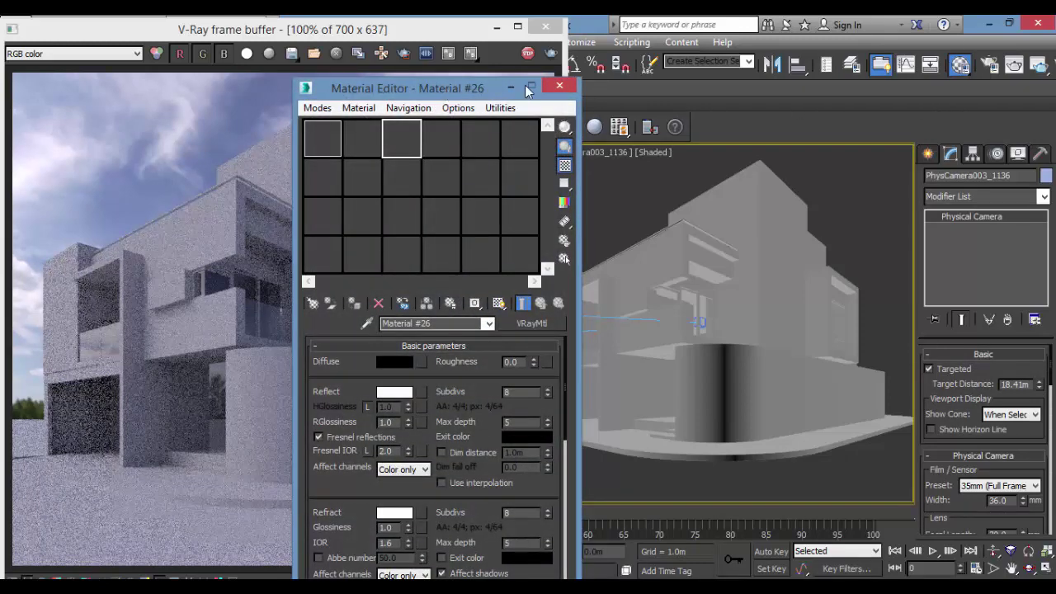
pyautogui.moveTo(438, 87); pyautogui.dragTo(870, 64)
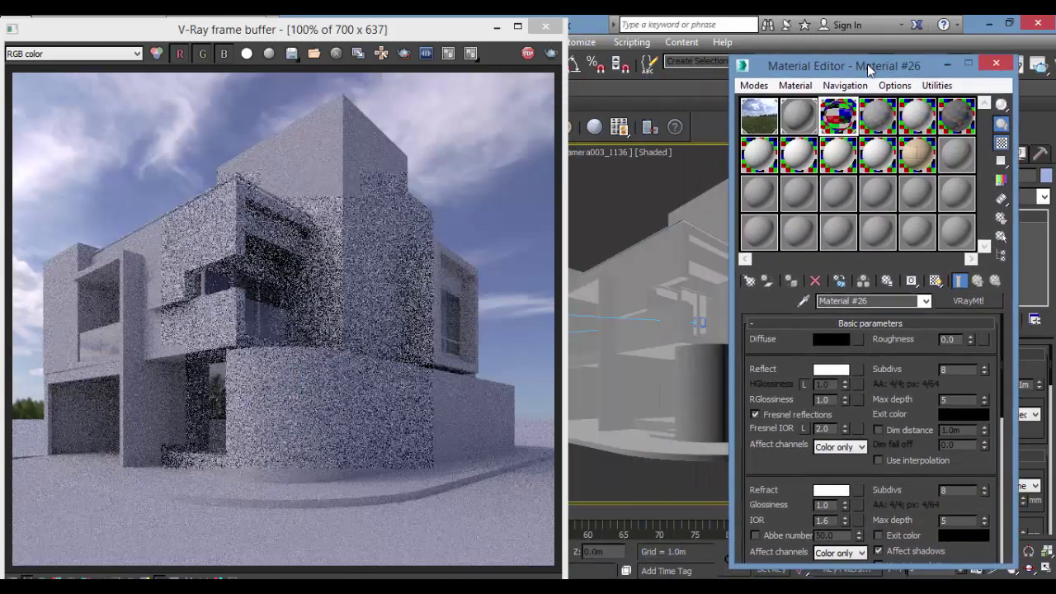
pyautogui.click(770, 116)
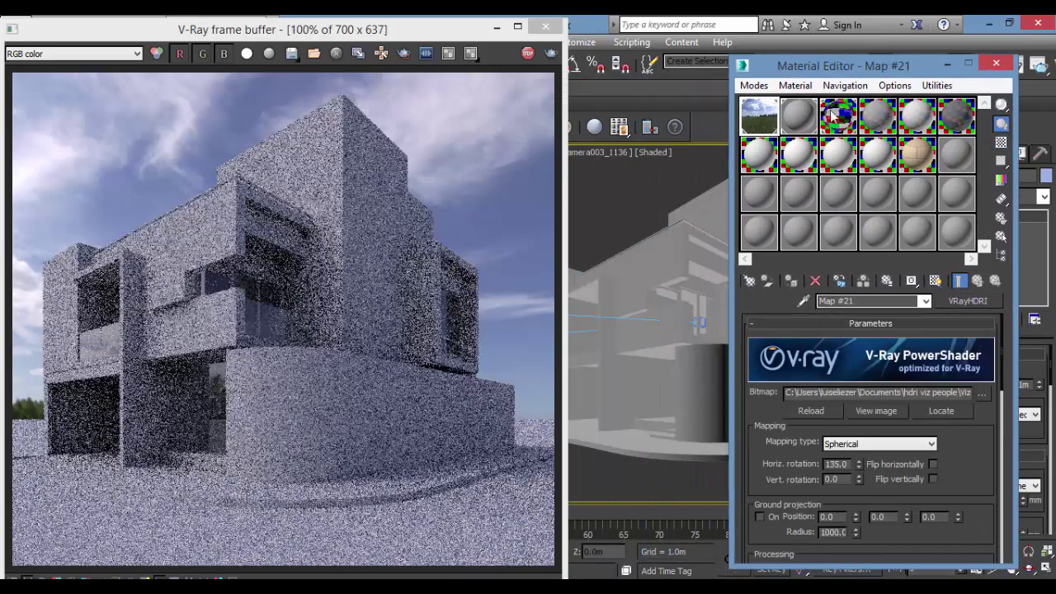
pyautogui.moveTo(856, 71); pyautogui.dragTo(812, 55)
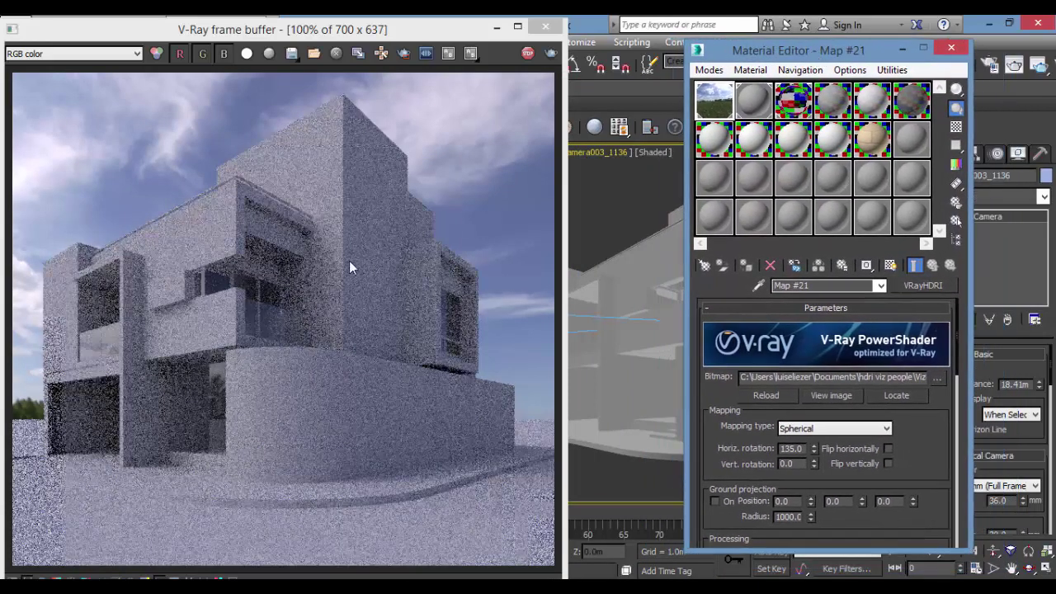
# Step: Test horizontal rotations of 0, 45 and 113 on the VRayHDRI sky map, and return it to 135
pyautogui.doubleClick(790, 448)
pyautogui.write('0')
pyautogui.press('Return')
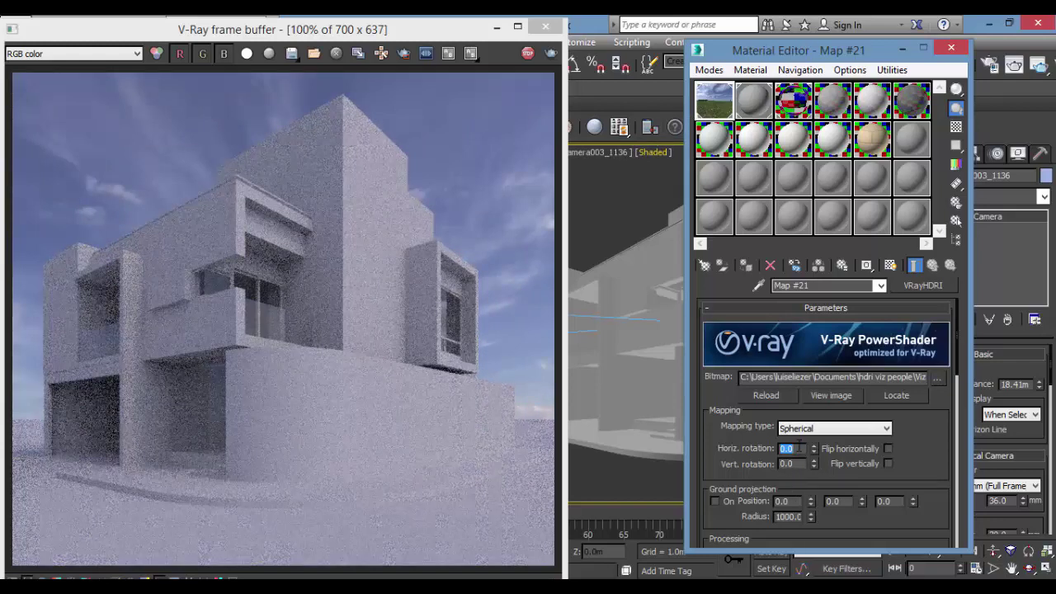
pyautogui.press('Return')
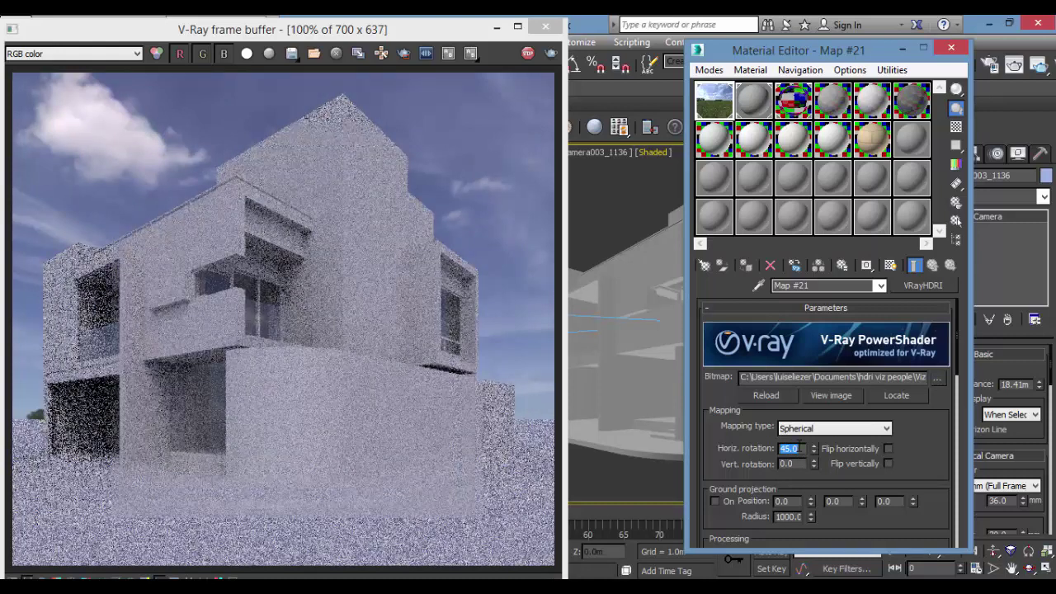
pyautogui.write('11')
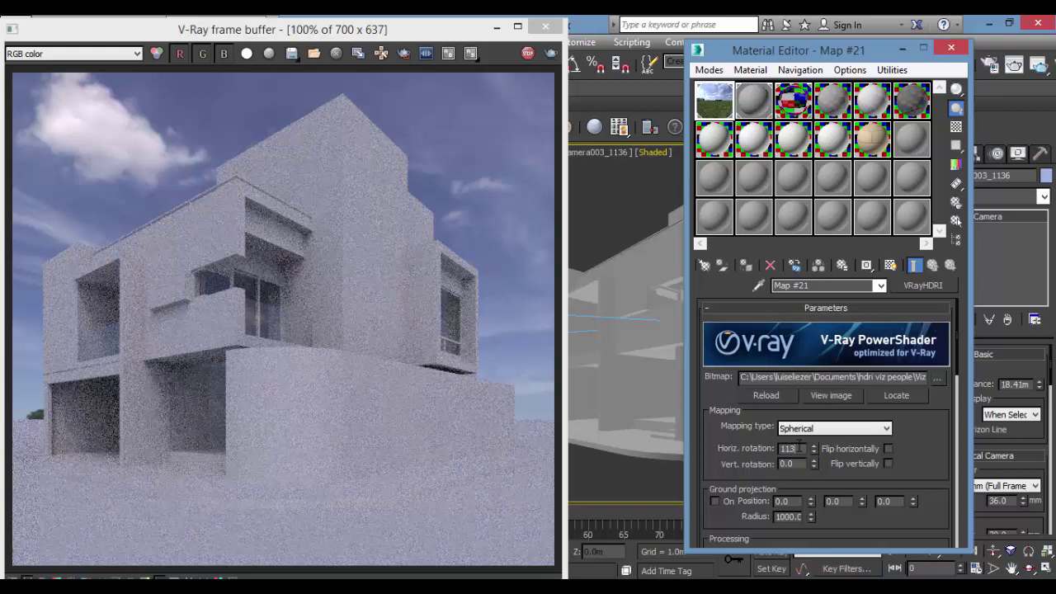
pyautogui.write('3')
pyautogui.press('Return')
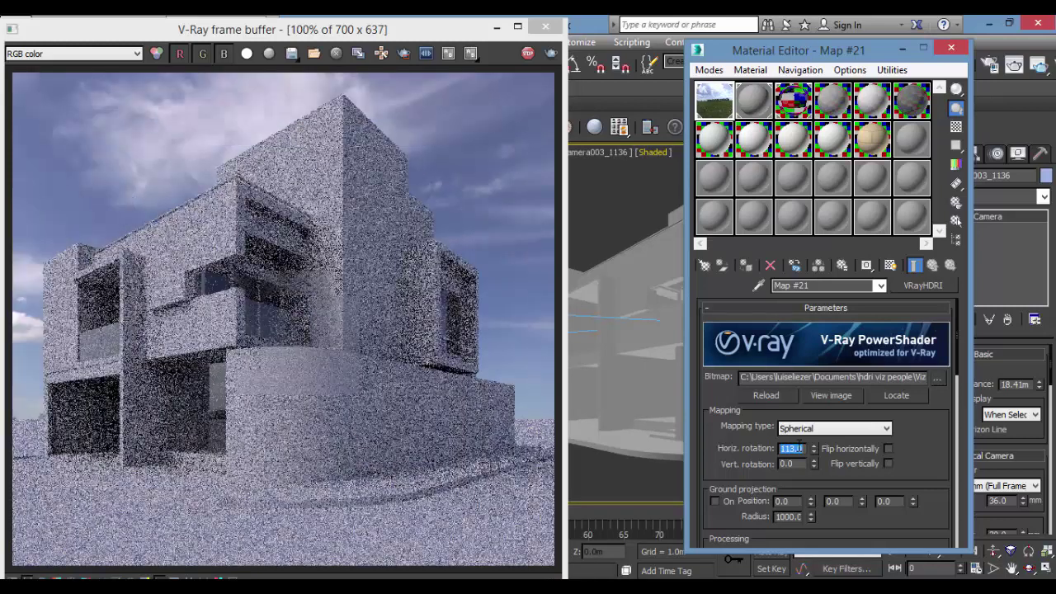
pyautogui.write('11')
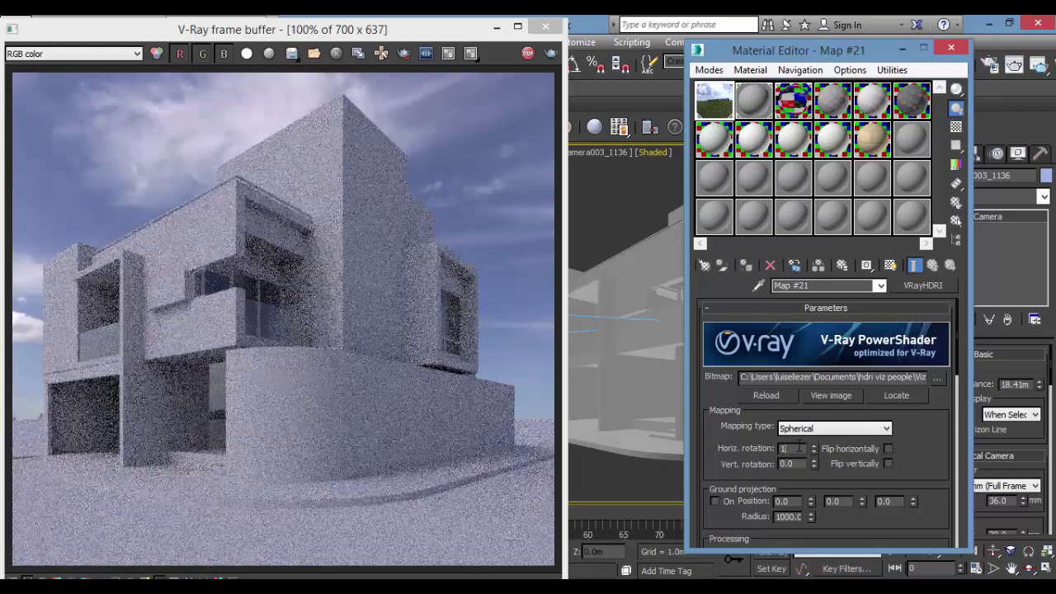
pyautogui.press('BackSpace')
pyautogui.press('BackSpace')
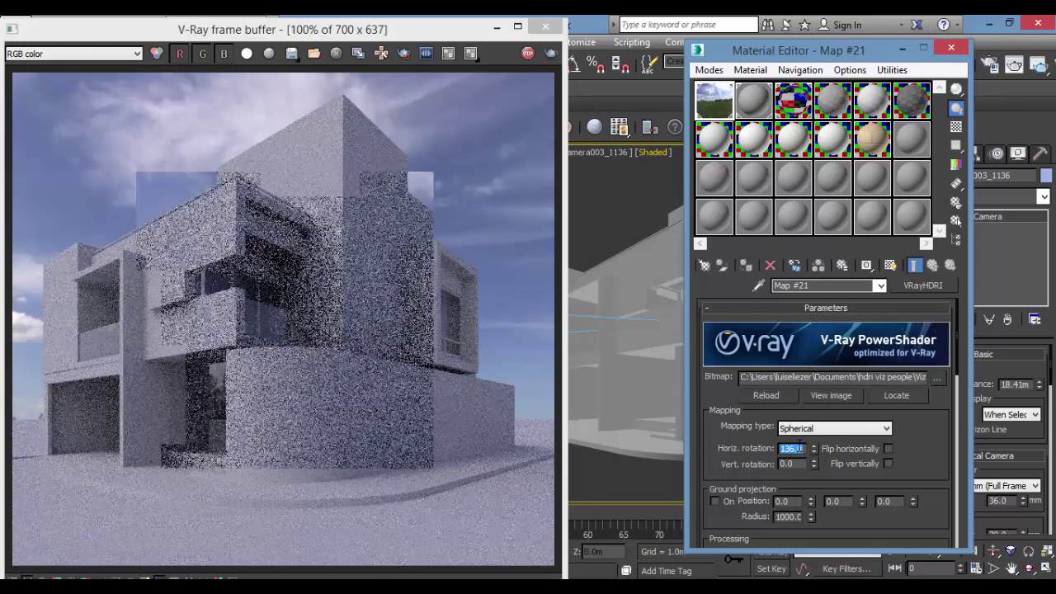
# Step: Test a black refraction color on the glass VRayMtl (Material #26), and restore it to pure white
pyautogui.click(912, 101)
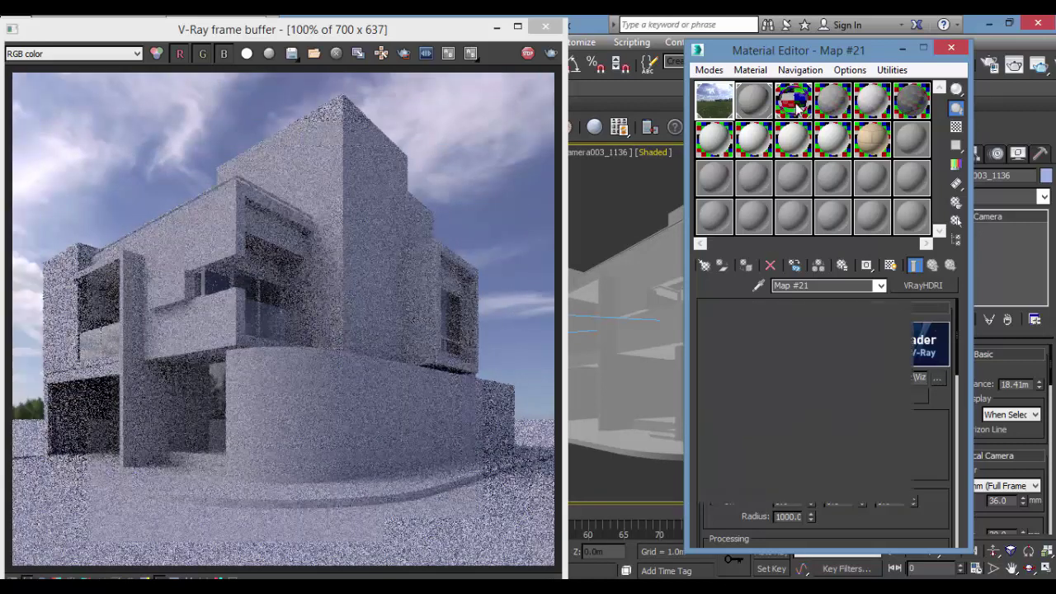
pyautogui.moveTo(861, 57); pyautogui.dragTo(835, 58)
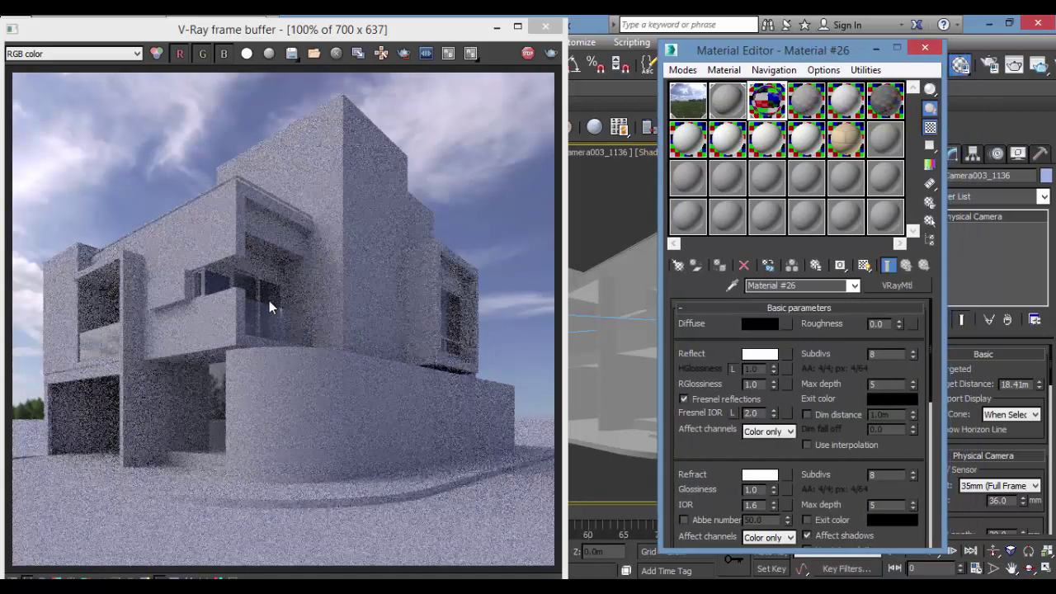
pyautogui.click(759, 474)
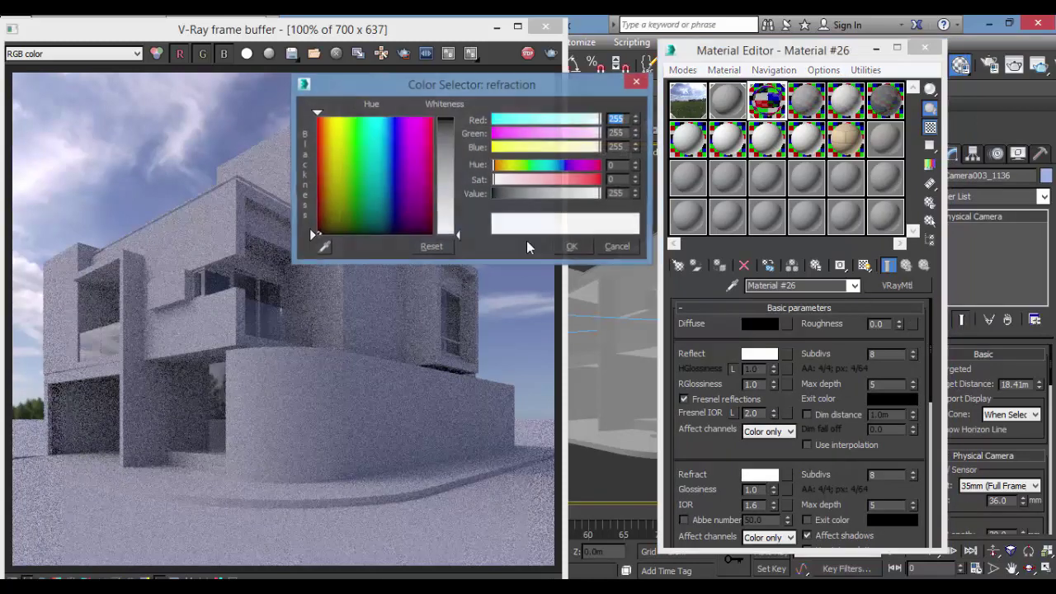
pyautogui.moveTo(450, 173); pyautogui.dragTo(458, 160)
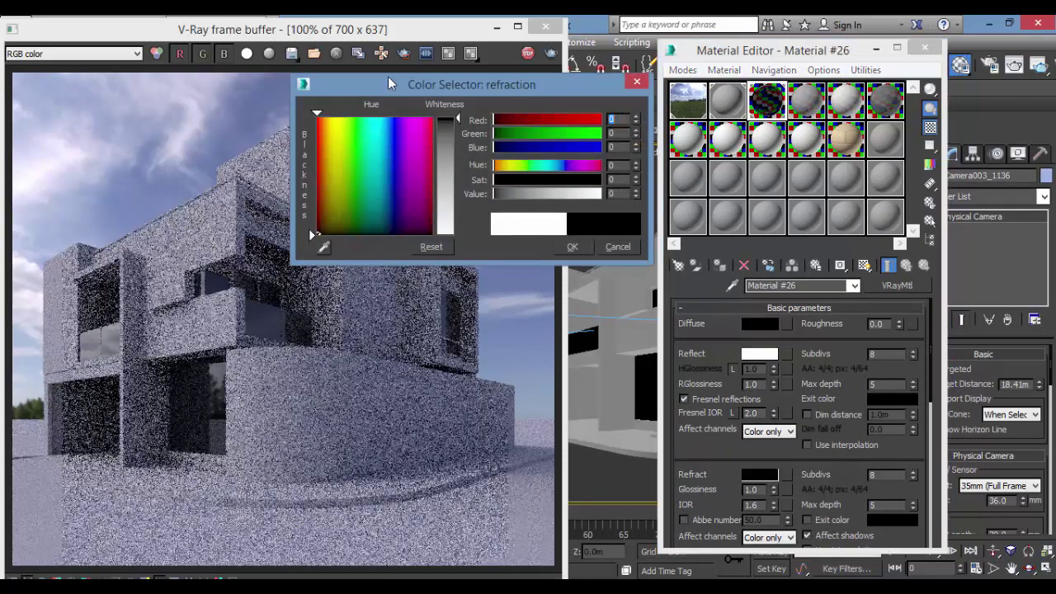
pyautogui.moveTo(387, 79); pyautogui.dragTo(566, 86)
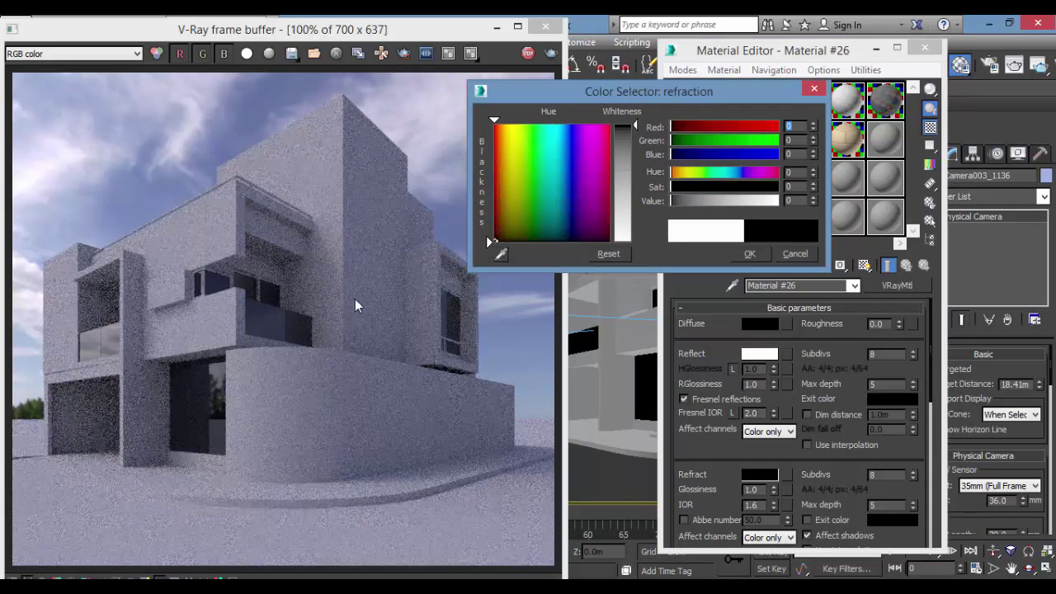
pyautogui.moveTo(639, 175); pyautogui.dragTo(637, 241)
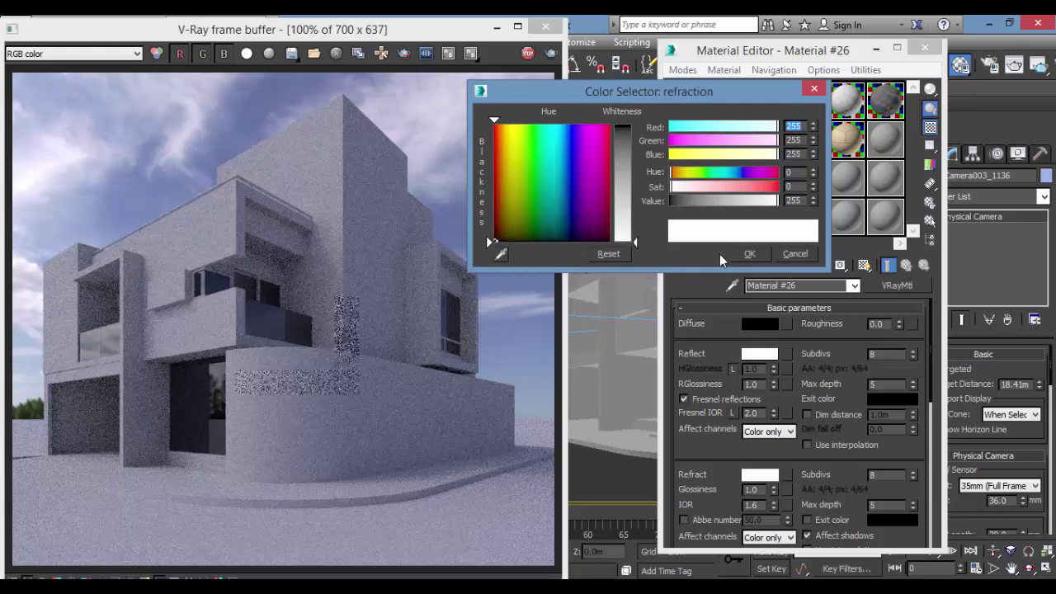
pyautogui.click(749, 253)
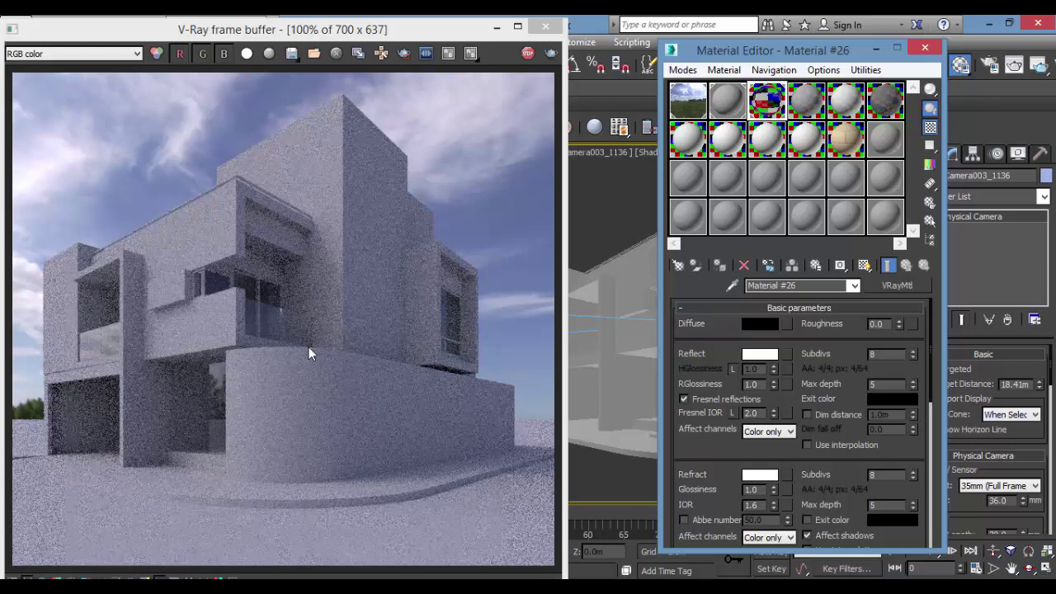
# Step: Close the Material Editor and maximize the V-Ray frame buffer
pyautogui.moveTo(798, 57); pyautogui.dragTo(785, 52)
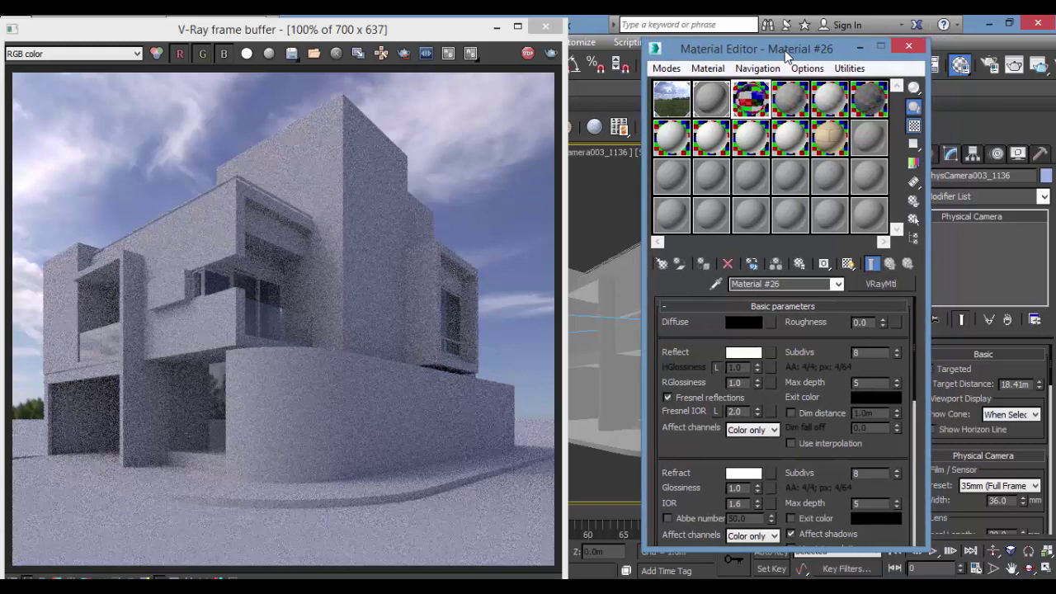
pyautogui.click(909, 48)
pyautogui.moveTo(407, 38); pyautogui.dragTo(589, 31)
pyautogui.doubleClick(589, 31)
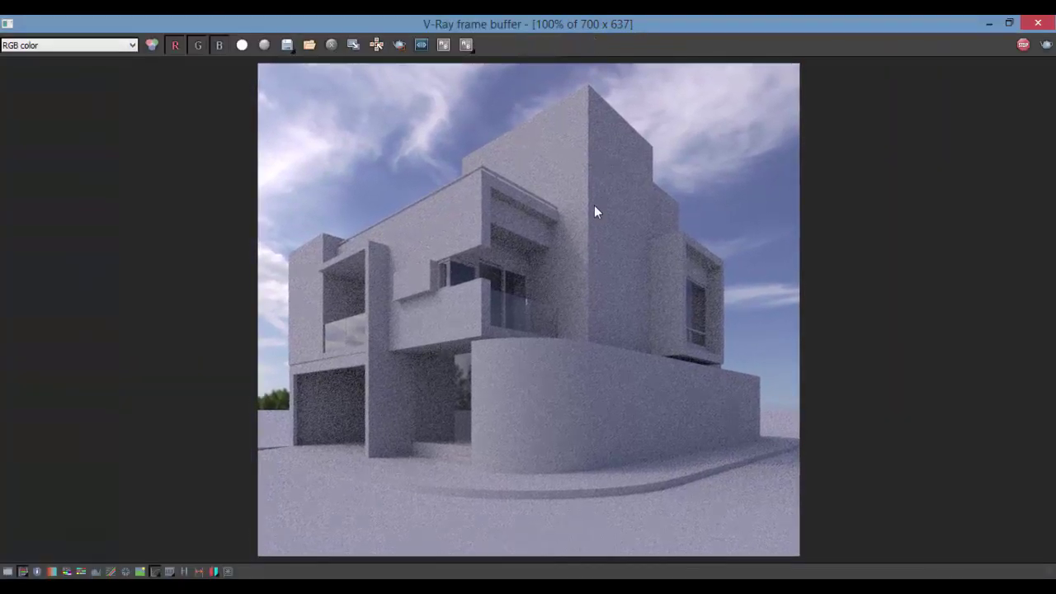
# Step: Show the frame buffer's corrections control and try out the Exposure correction
pyautogui.click(6, 571)
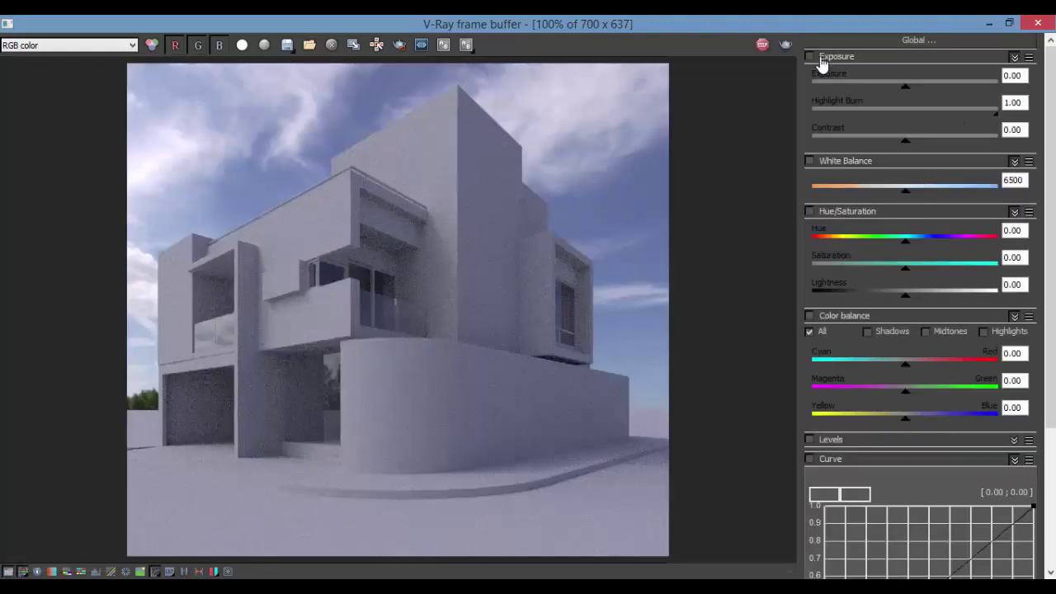
pyautogui.click(850, 63)
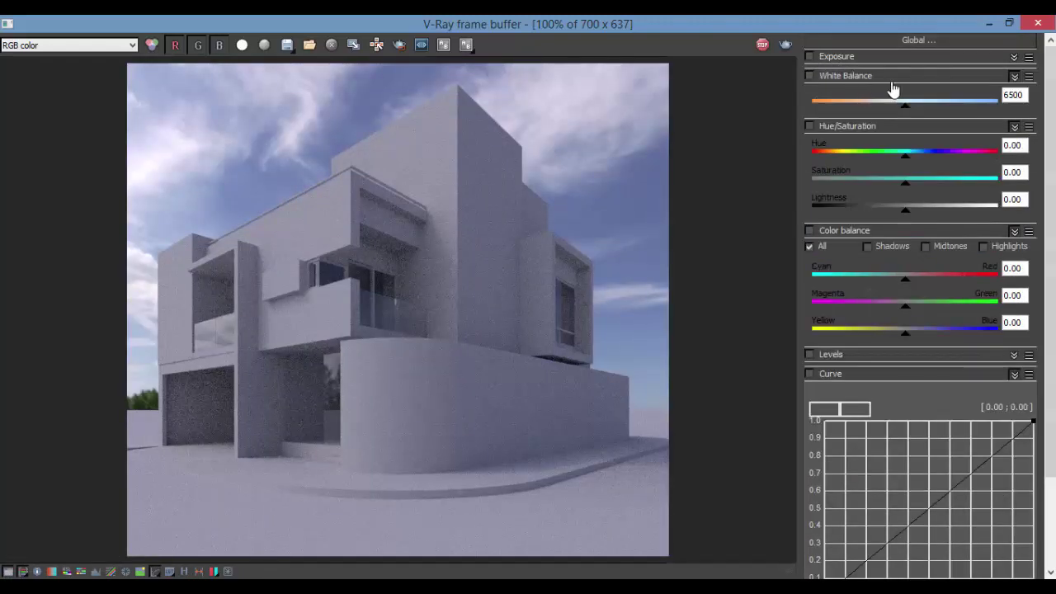
pyautogui.click(810, 57)
pyautogui.click(1014, 57)
pyautogui.moveTo(907, 89)
pyautogui.mouseDown()
pyautogui.moveTo(945, 94)
pyautogui.moveTo(905, 96)
pyautogui.mouseUp()
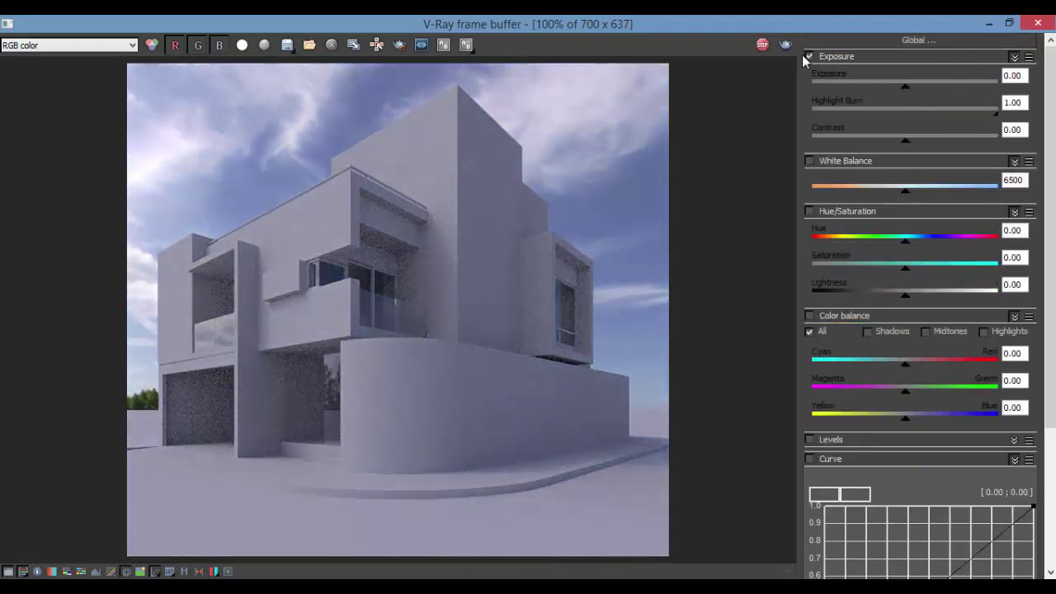
# Step: Set the White Balance correction to 6442 and collapse the White Balance, Hue/Saturation and Color balance sections
pyautogui.moveTo(905, 190)
pyautogui.mouseDown()
pyautogui.moveTo(916, 198)
pyautogui.moveTo(905, 201)
pyautogui.mouseUp()
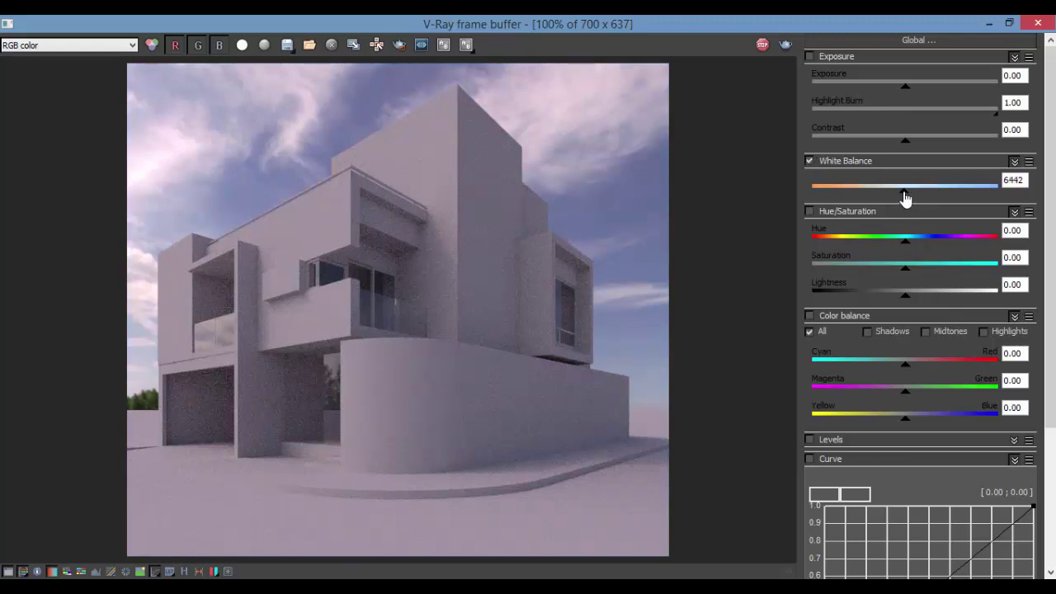
pyautogui.click(1014, 161)
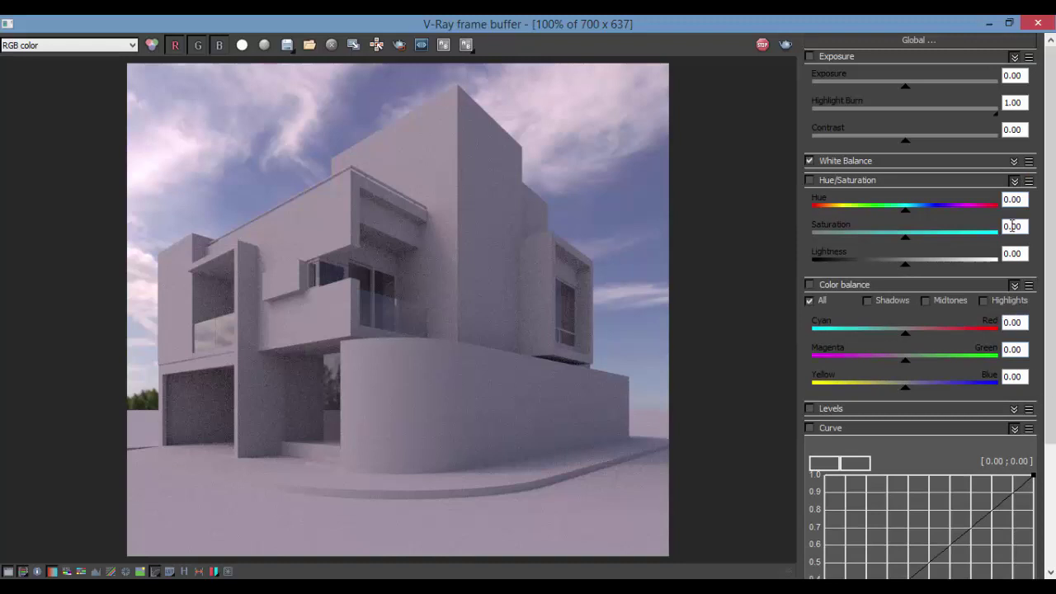
pyautogui.click(1014, 180)
pyautogui.click(1014, 200)
# Step: Try the Curve correction with a slightly raised midpoint, switch it off and hide the corrections control
pyautogui.click(809, 239)
pyautogui.click(1030, 285)
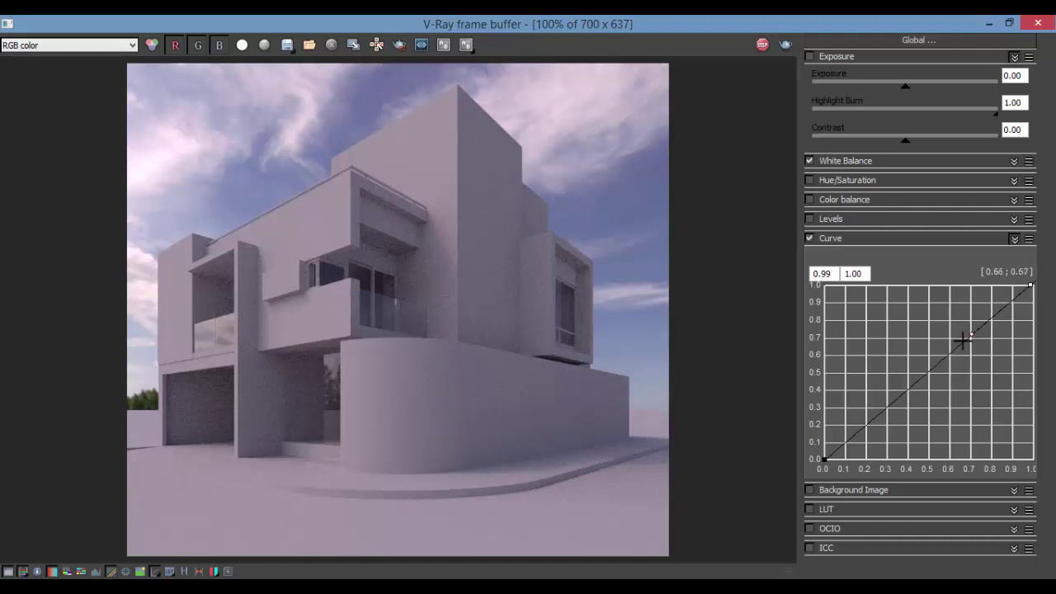
pyautogui.moveTo(970, 334); pyautogui.dragTo(914, 367)
pyautogui.click(811, 239)
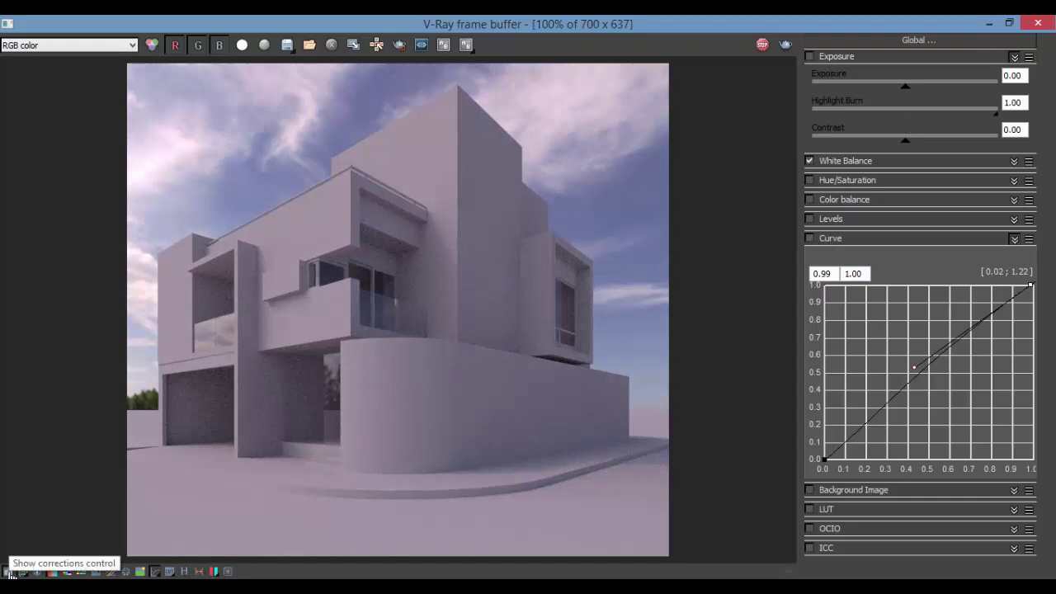
pyautogui.click(8, 570)
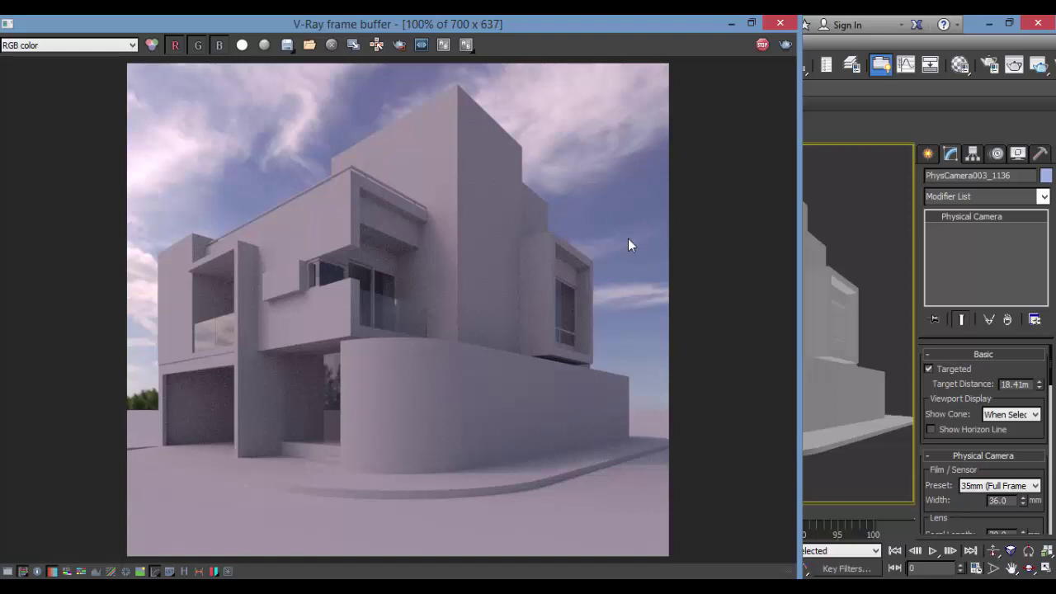
# Step: Limit the live render to a region around the upper corner balcony and enlarge it with Real Zoom
pyautogui.click(399, 45)
pyautogui.moveTo(528, 161); pyautogui.dragTo(294, 400)
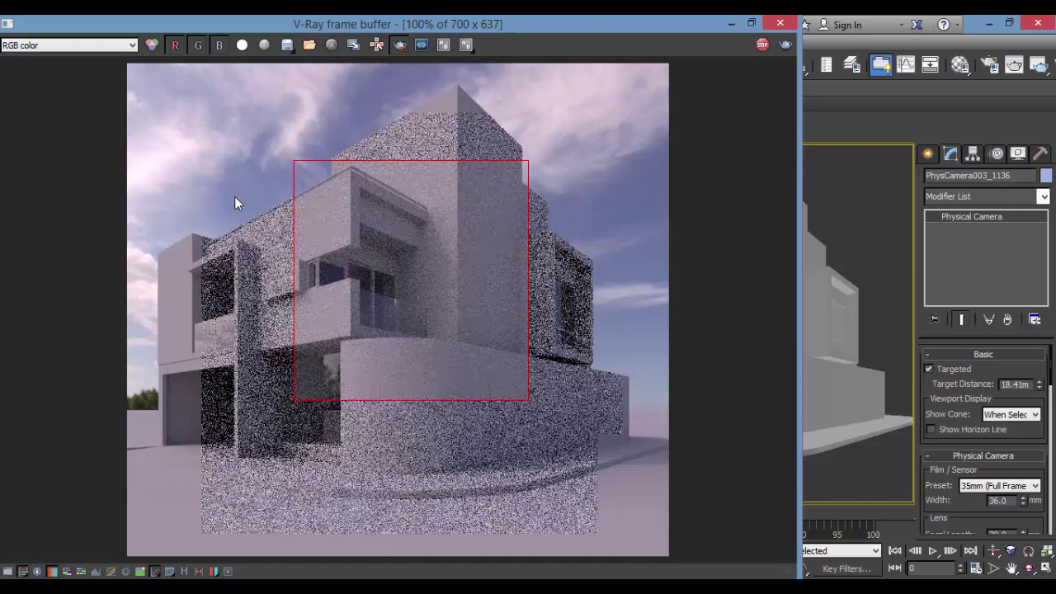
pyautogui.rightClick(428, 274)
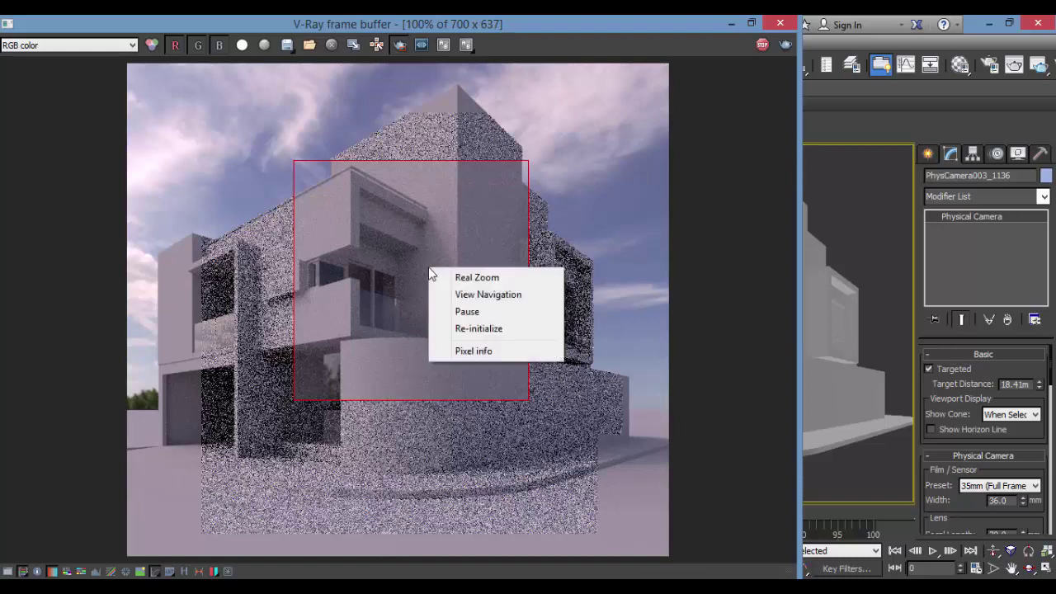
pyautogui.click(473, 278)
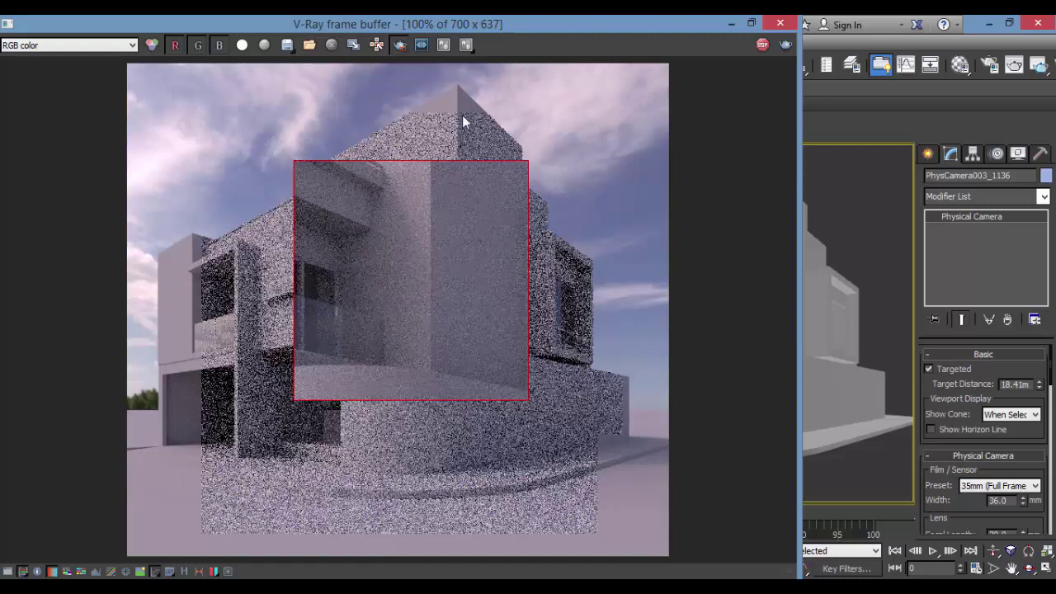
# Step: Turn off region rendering and Real Zoom to return to the full camera view
pyautogui.click(399, 45)
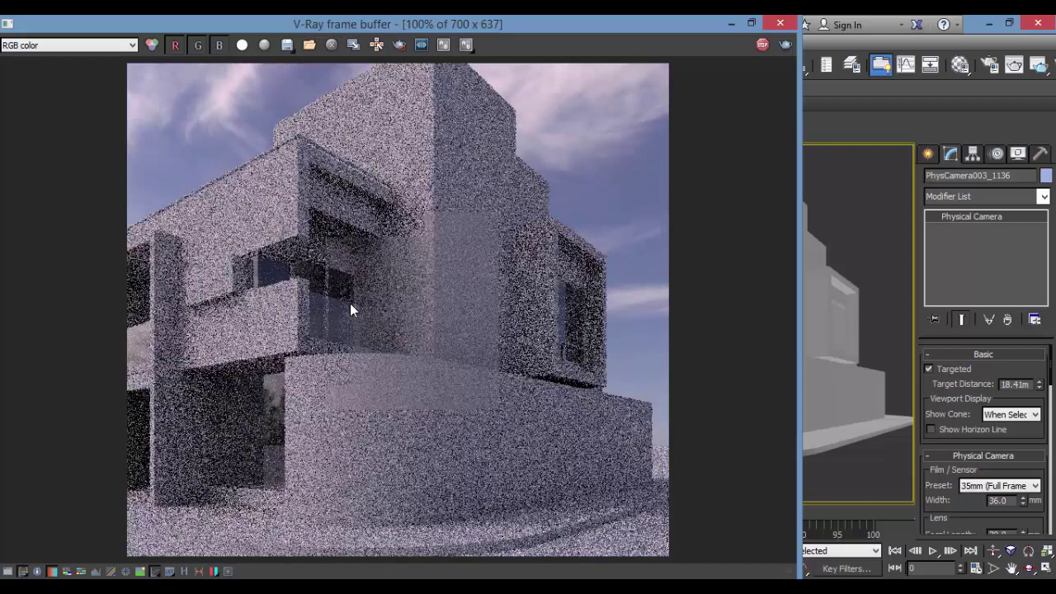
pyautogui.rightClick(394, 288)
pyautogui.click(450, 292)
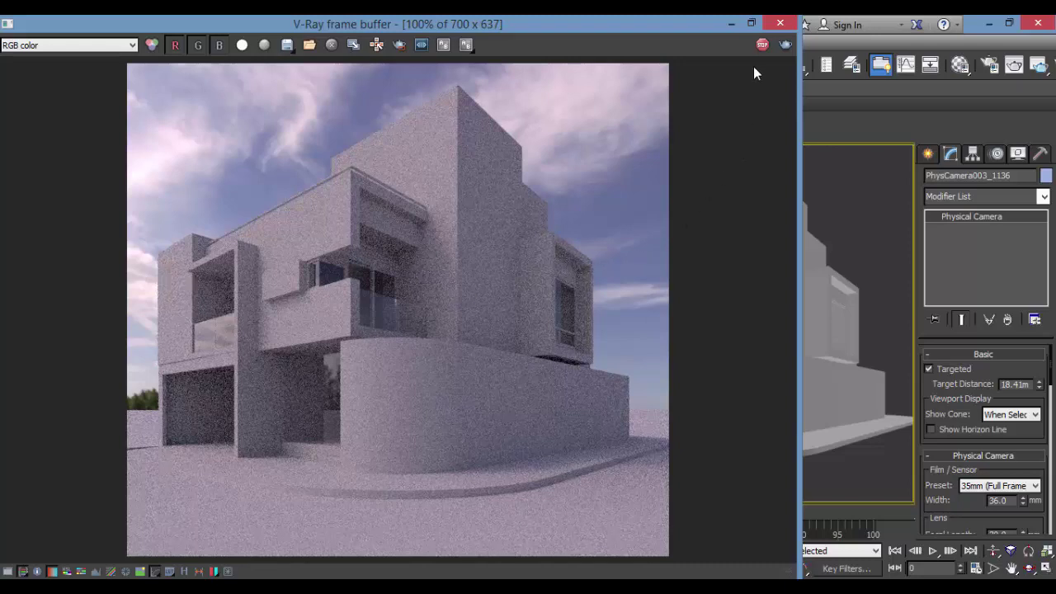
# Step: Stop the live rendering and close the V-Ray frame buffer
pyautogui.click(762, 45)
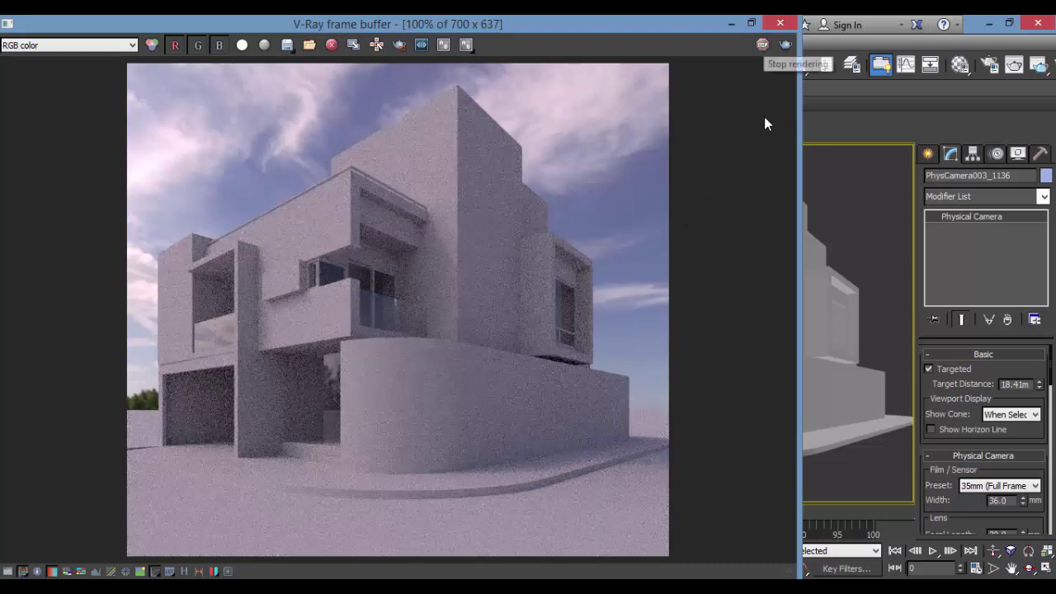
pyautogui.click(780, 24)
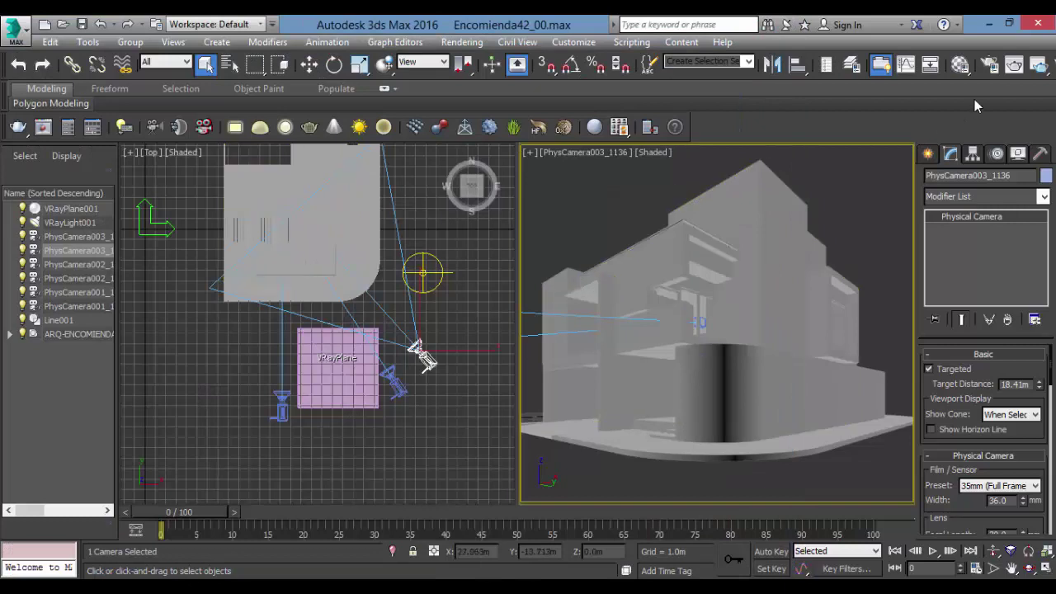
# Step: Open Render Setup and set the V-Ray RT engine type to CUDA
pyautogui.click(989, 64)
pyautogui.moveTo(782, 98); pyautogui.dragTo(286, 58)
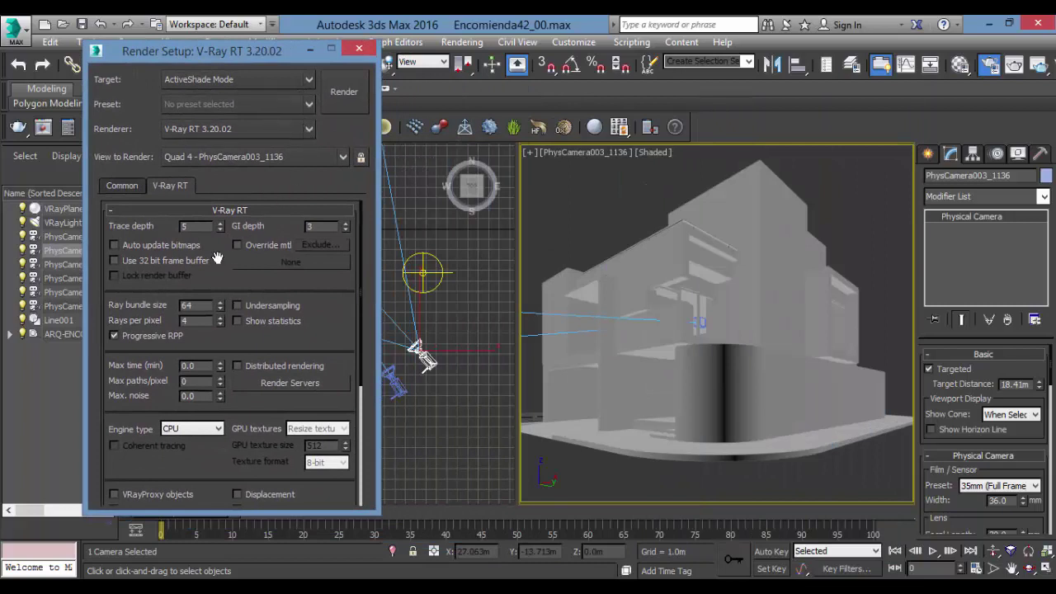
pyautogui.scroll(-2, 213, 300)
pyautogui.scroll(-2, 198, 356)
pyautogui.click(199, 323)
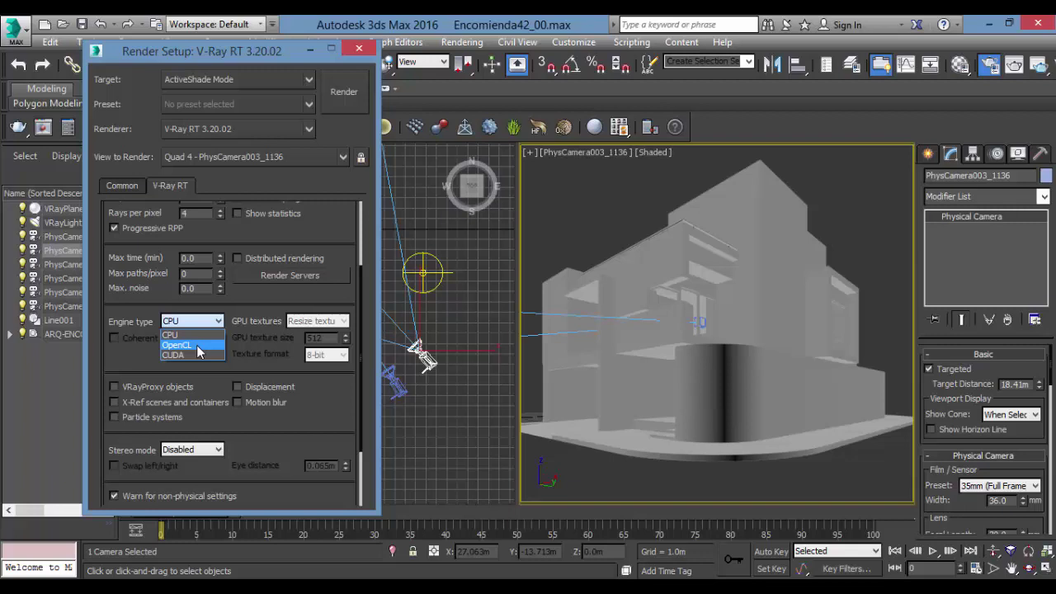
pyautogui.click(202, 355)
pyautogui.scroll(-1, 208, 340)
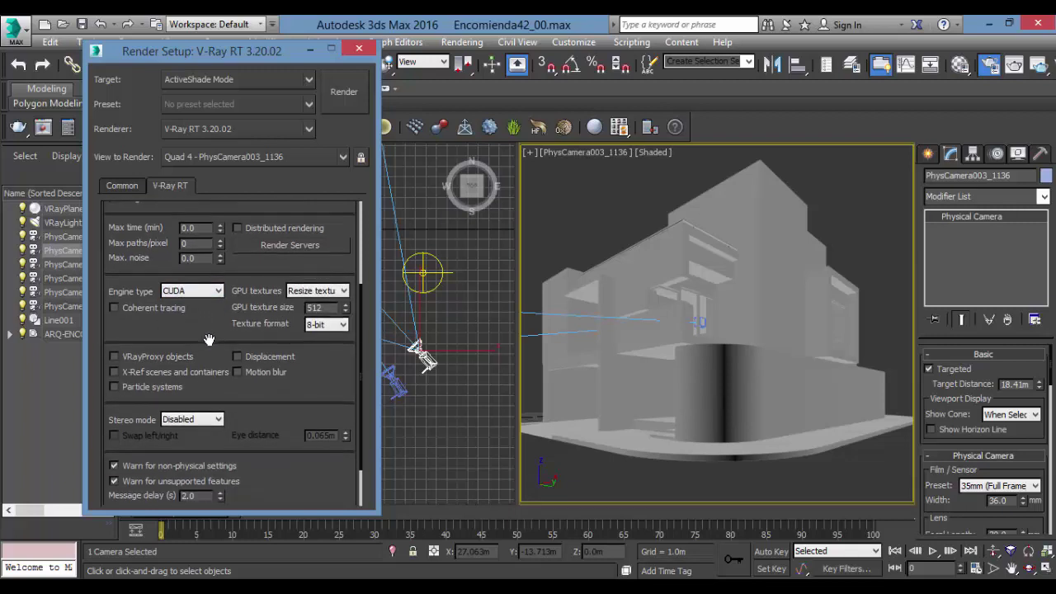
pyautogui.moveTo(209, 340); pyautogui.dragTo(208, 331)
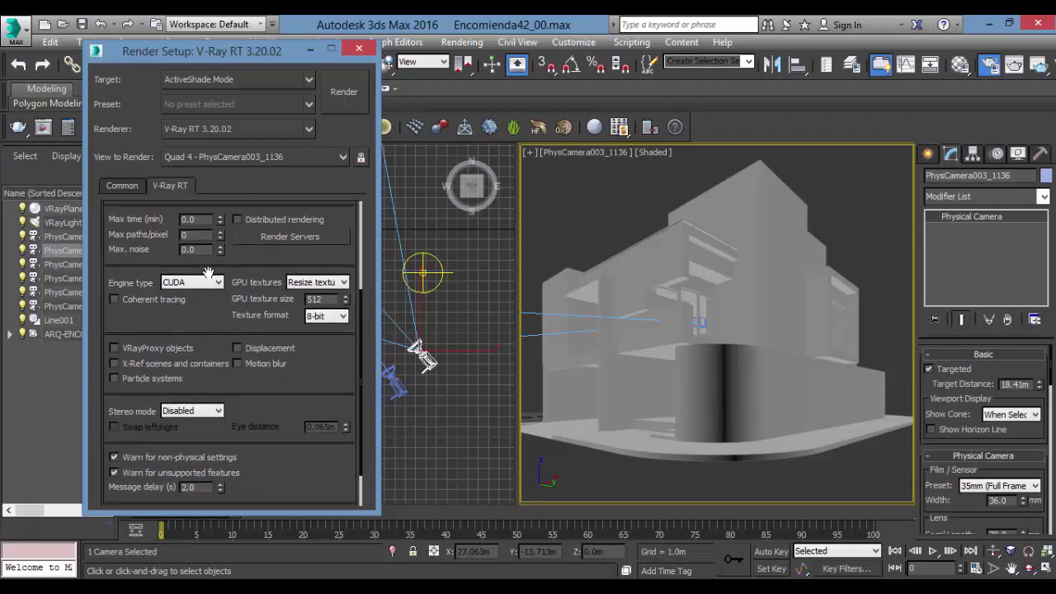
pyautogui.click(206, 282)
pyautogui.click(192, 318)
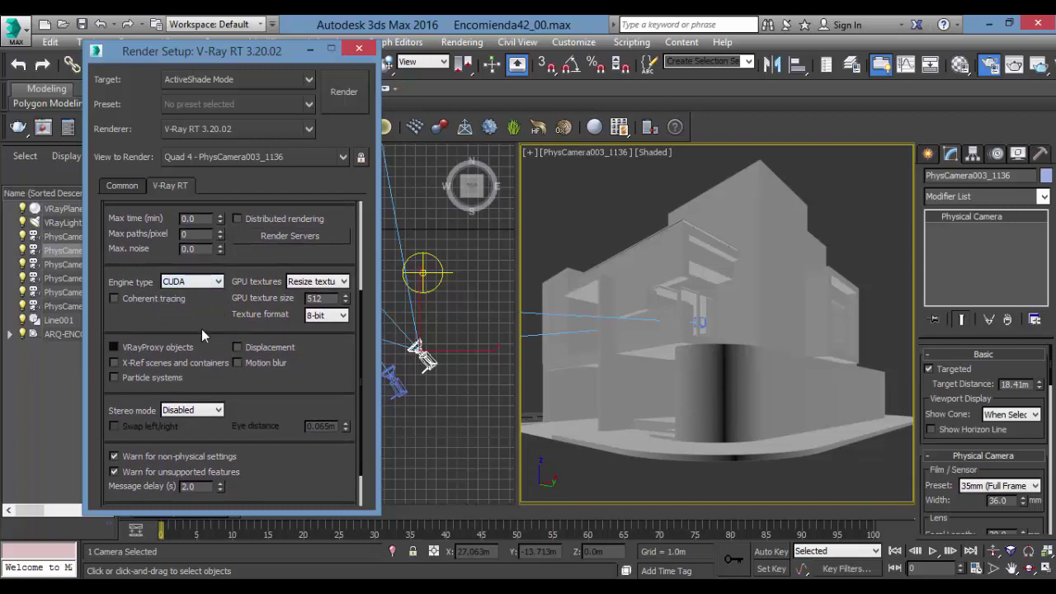
# Step: Examine the V-Ray RT render settings, including ray bundle size, rays per pixel, GPU texture, export and engine type options
pyautogui.scroll(-2, 206, 305)
pyautogui.scroll(8, 215, 343)
pyautogui.scroll(-7, 237, 401)
pyautogui.scroll(-2, 236, 401)
pyautogui.scroll(8, 260, 479)
pyautogui.scroll(-7, 264, 470)
pyautogui.moveTo(291, 513); pyautogui.dragTo(293, 526)
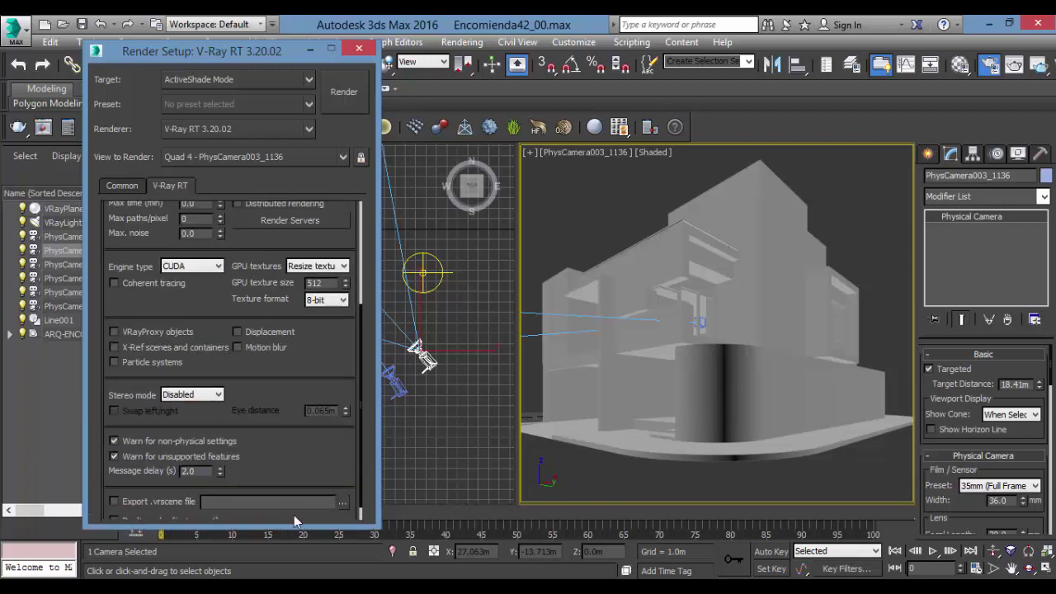
pyautogui.scroll(-1, 298, 361)
pyautogui.scroll(10, 254, 462)
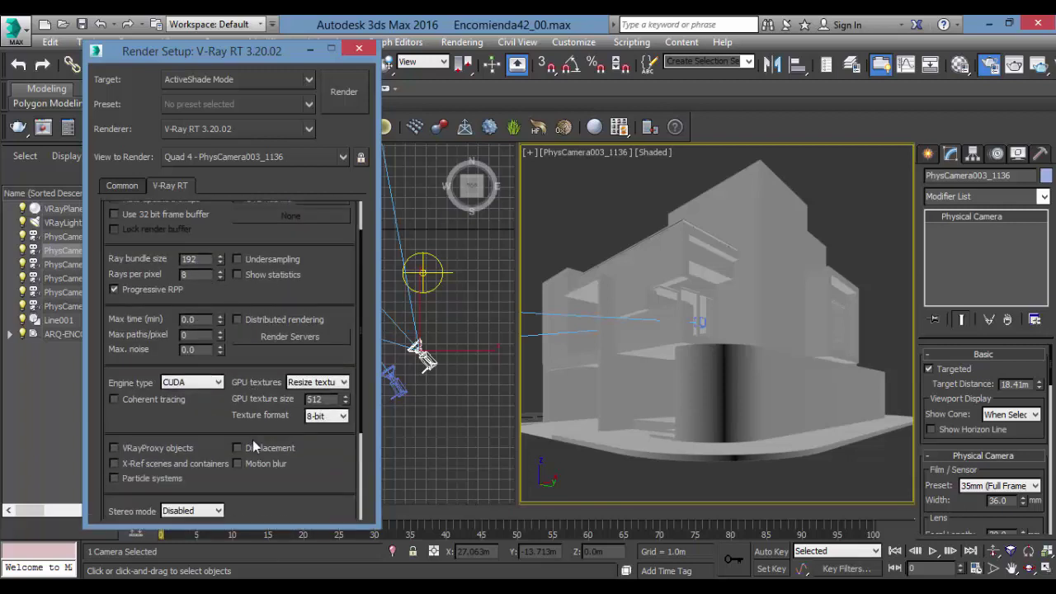
pyautogui.scroll(-10, 252, 439)
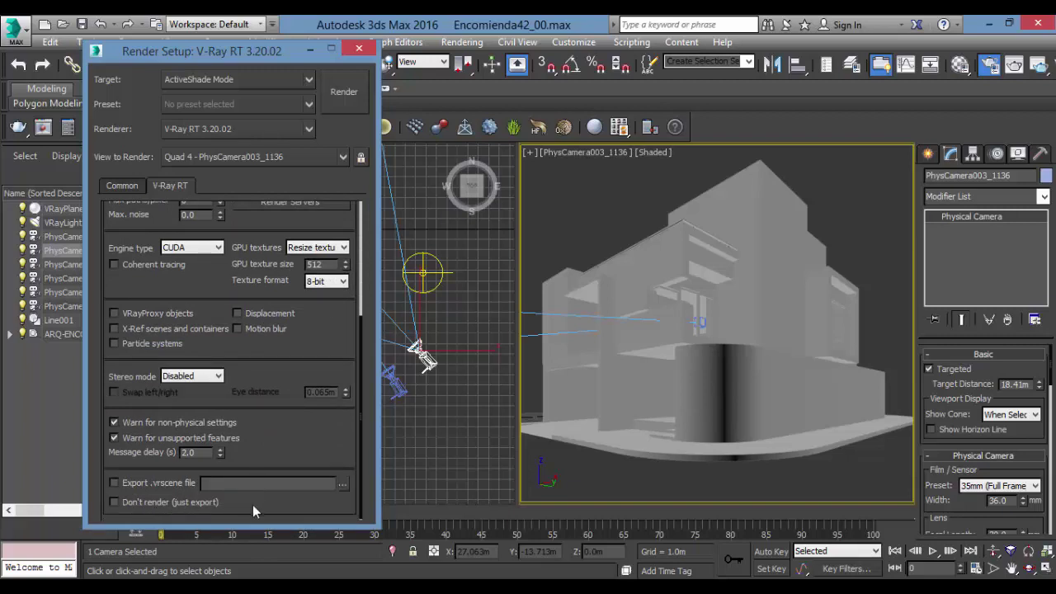
pyautogui.scroll(10, 279, 452)
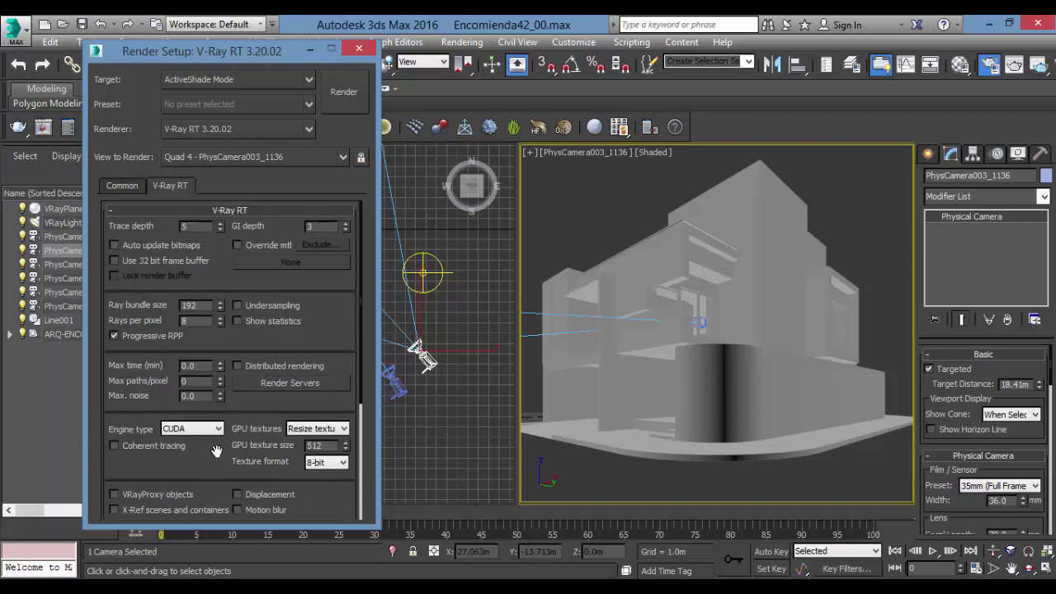
pyautogui.scroll(-10, 215, 451)
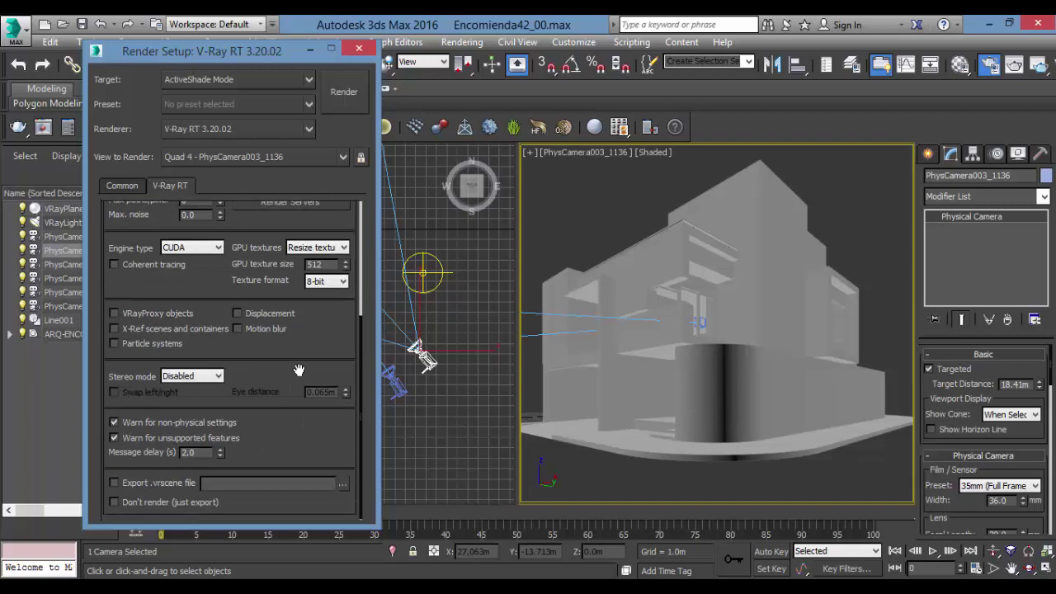
pyautogui.click(210, 249)
pyautogui.click(210, 249)
pyautogui.scroll(3, 215, 266)
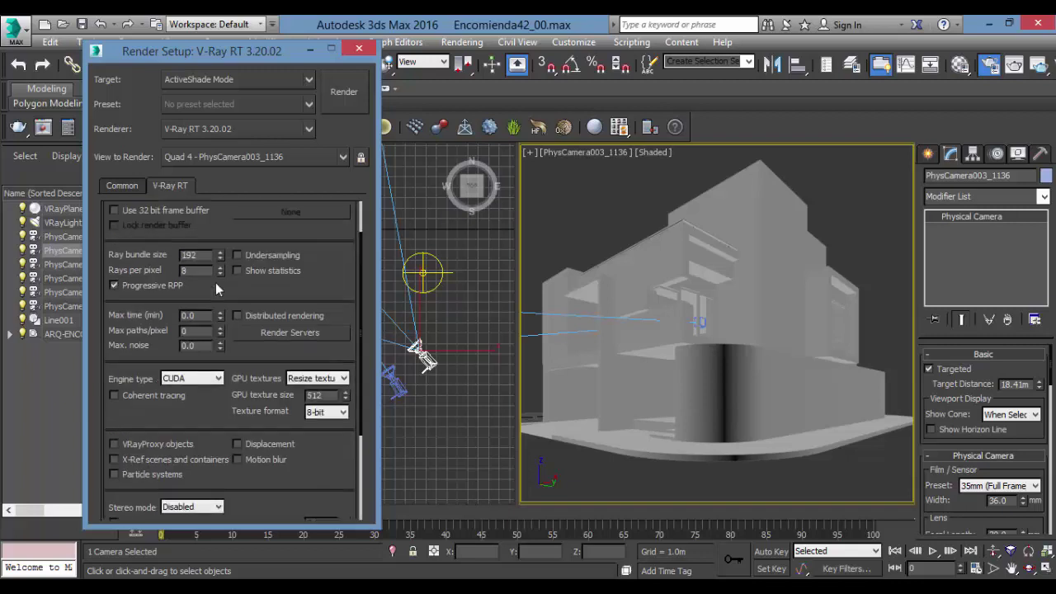
# Step: Keep the target in ActiveShade Mode and the engine type on CUDA, and start the live rendering
pyautogui.scroll(5, 227, 308)
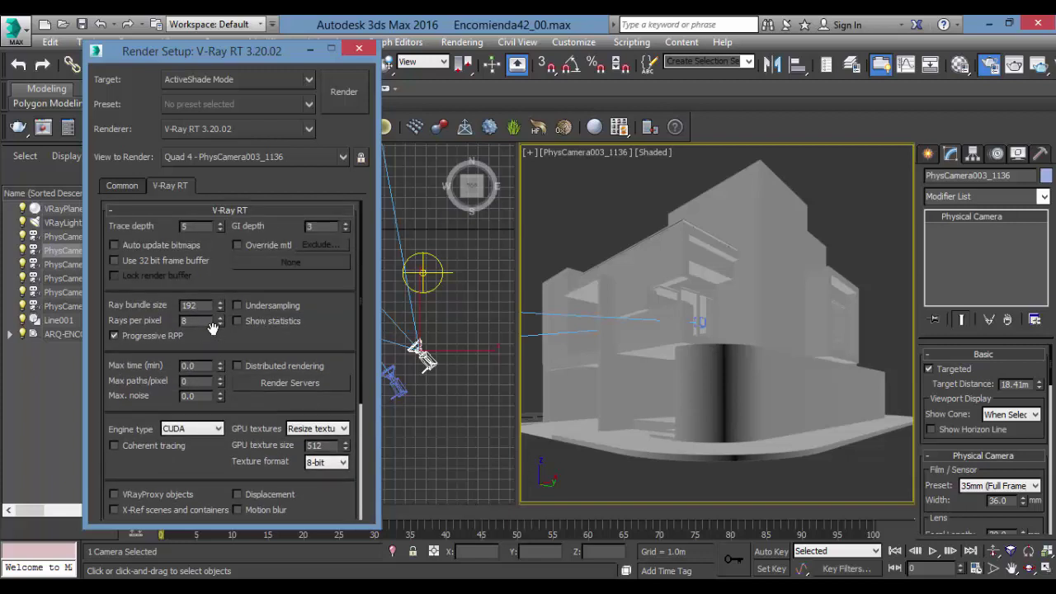
pyautogui.scroll(-4, 213, 329)
pyautogui.scroll(4, 213, 353)
pyautogui.click(276, 77)
pyautogui.click(282, 81)
pyautogui.scroll(-8, 253, 339)
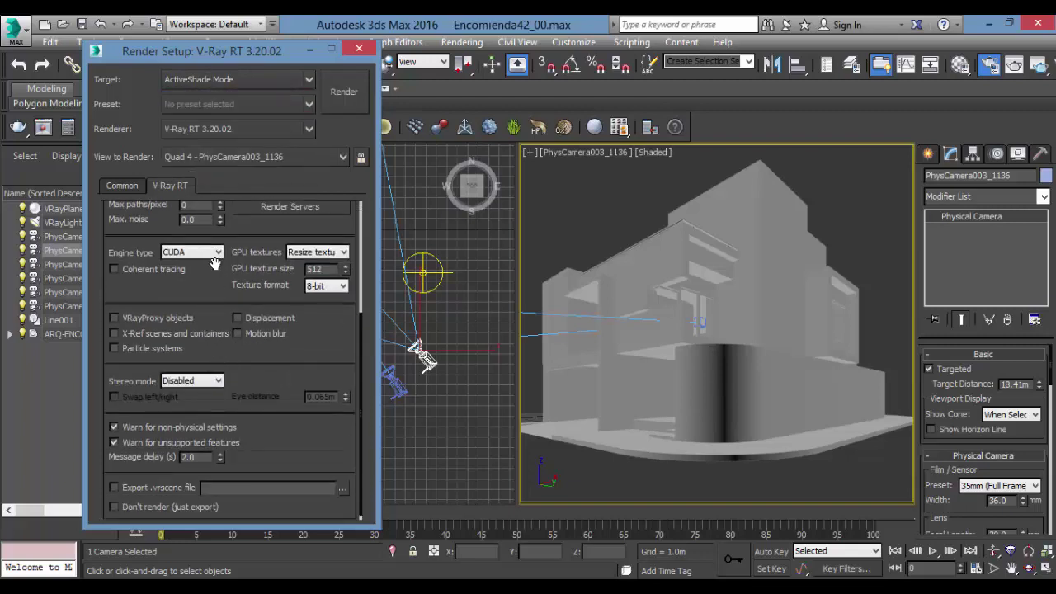
pyautogui.click(213, 254)
pyautogui.click(205, 290)
pyautogui.click(343, 92)
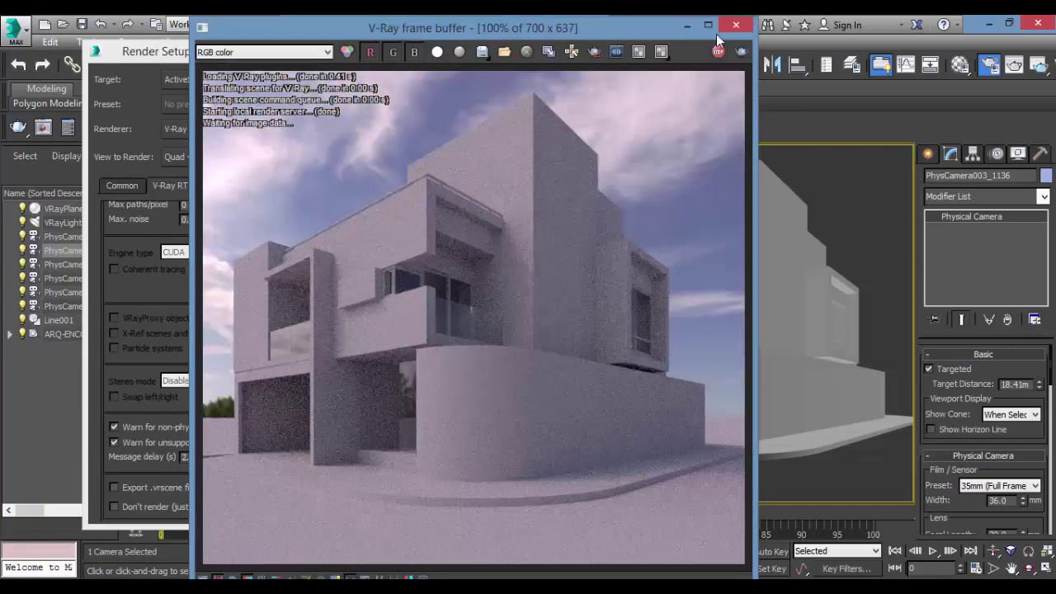
# Step: Place the frame buffer beside the camera viewport and shift the camera view to refresh the live rendering
pyautogui.moveTo(673, 29); pyautogui.dragTo(765, 28)
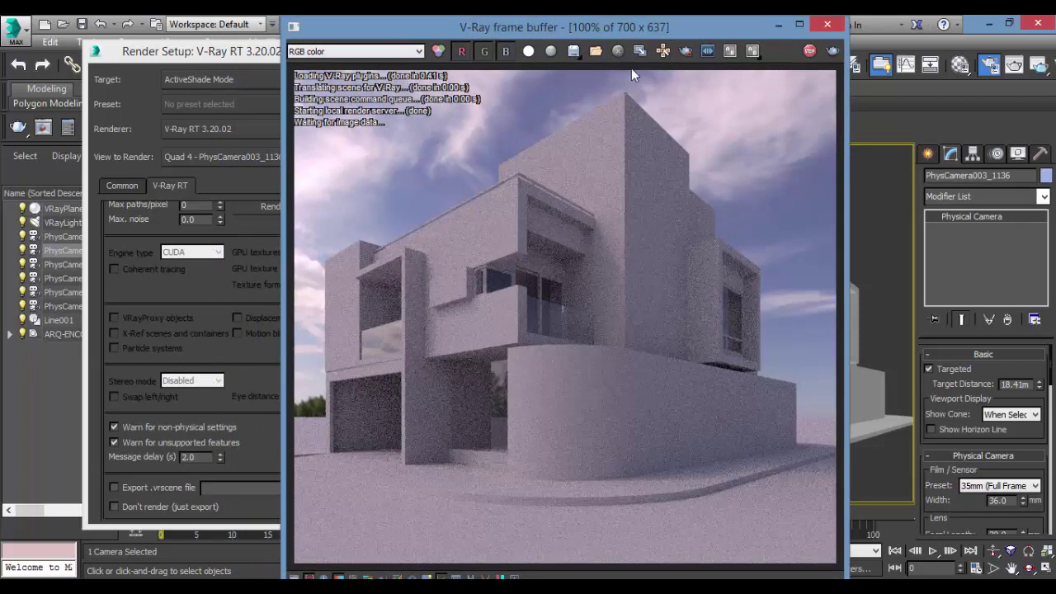
pyautogui.moveTo(641, 31); pyautogui.dragTo(466, 42)
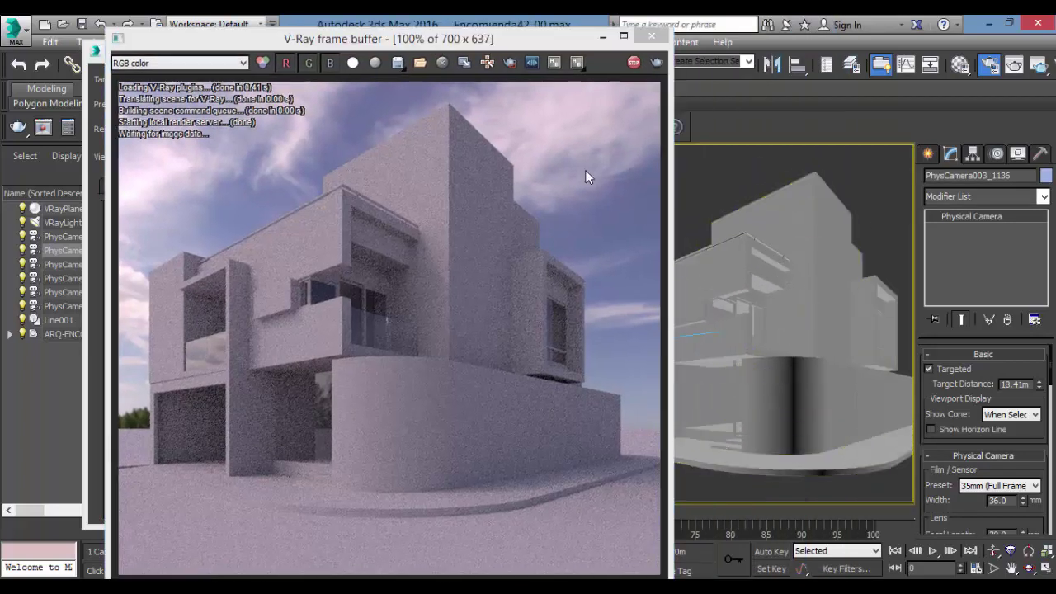
pyautogui.moveTo(487, 39); pyautogui.dragTo(484, 33)
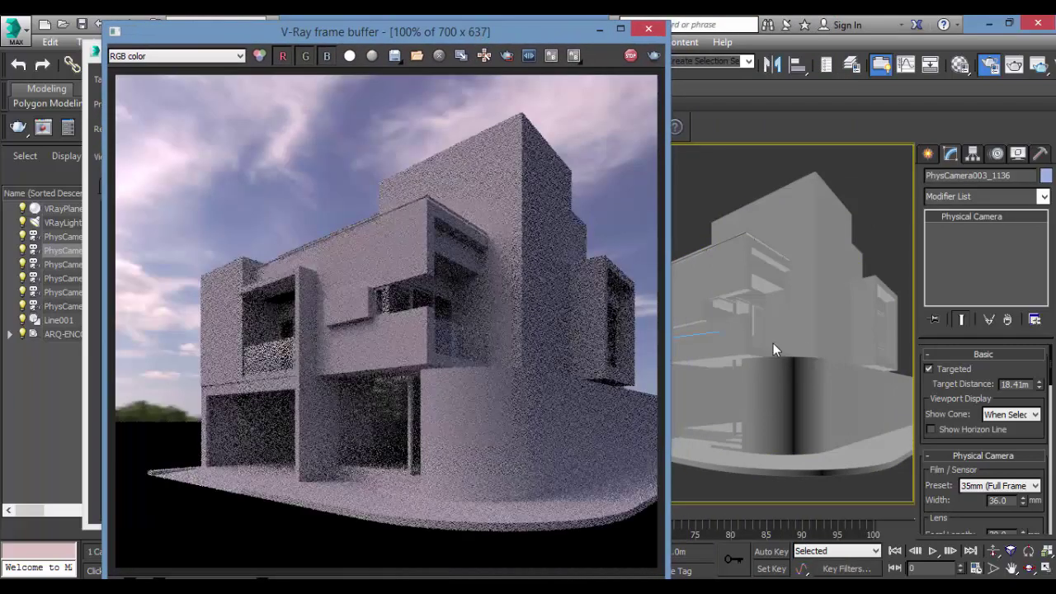
pyautogui.moveTo(462, 31); pyautogui.dragTo(423, 28)
pyautogui.moveTo(819, 298); pyautogui.dragTo(828, 303, button='middle')
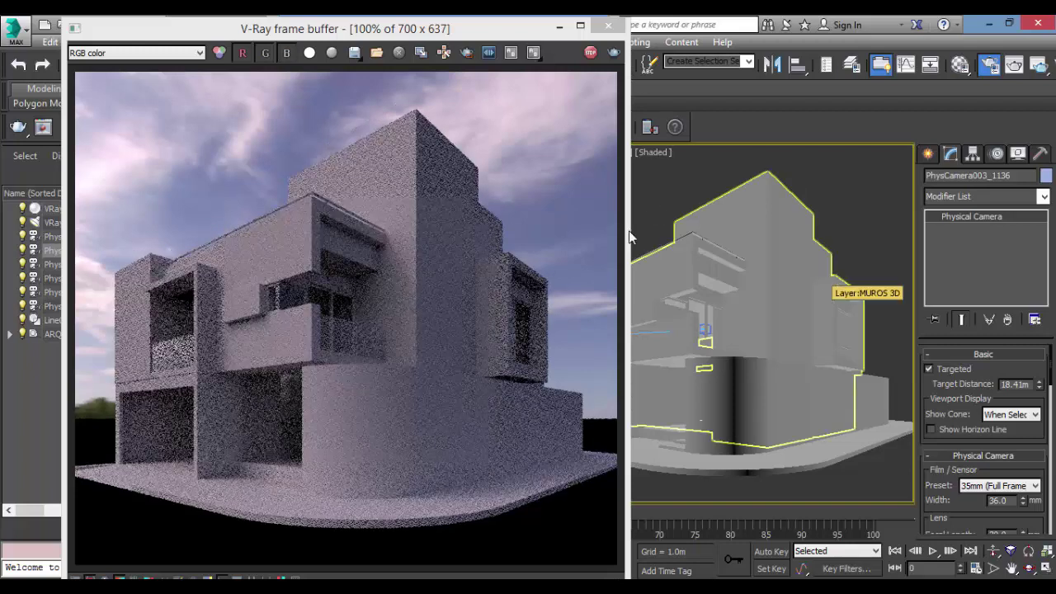
# Step: Set the ray bundle size to 64 and the rays per pixel to 4
pyautogui.moveTo(508, 39); pyautogui.dragTo(858, 49)
pyautogui.scroll(5, 209, 322)
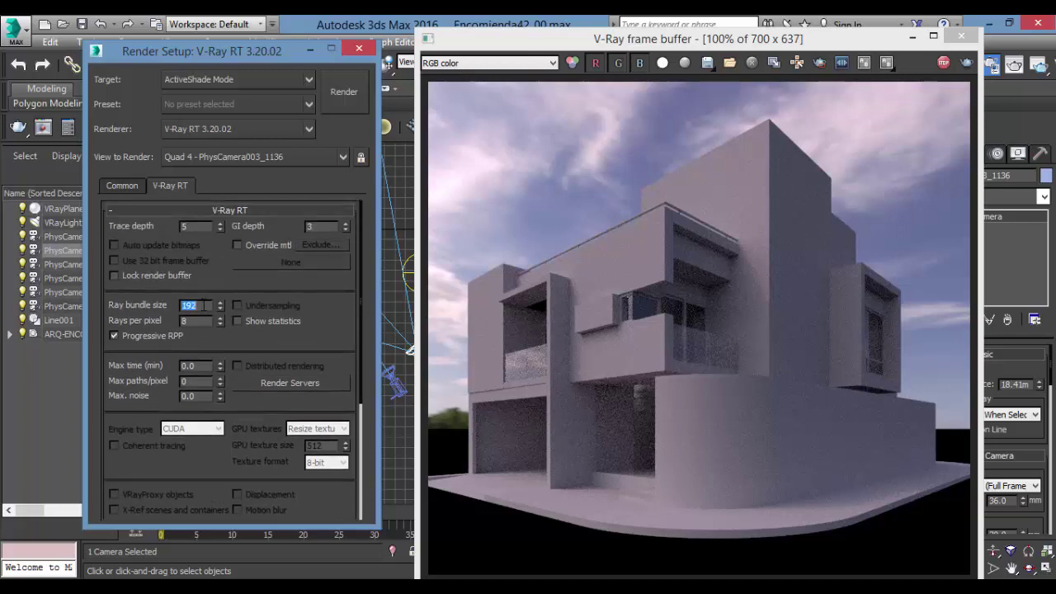
pyautogui.click(203, 306)
pyautogui.write('64')
pyautogui.write('4')
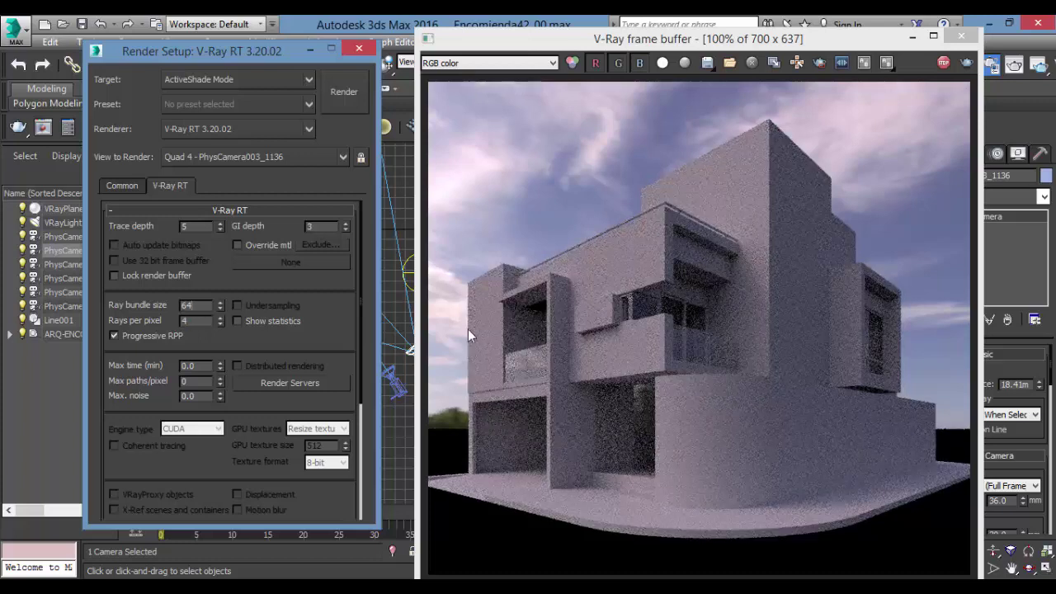
# Step: Test the new ray settings by shifting the camera view slightly, and arrange the frame buffer and Render Setup side by side
pyautogui.moveTo(664, 38); pyautogui.dragTo(344, 75)
pyautogui.moveTo(754, 305)
pyautogui.mouseDown(button='middle')
pyautogui.moveTo(677, 300)
pyautogui.moveTo(707, 325)
pyautogui.moveTo(746, 320)
pyautogui.mouseUp(button='middle')
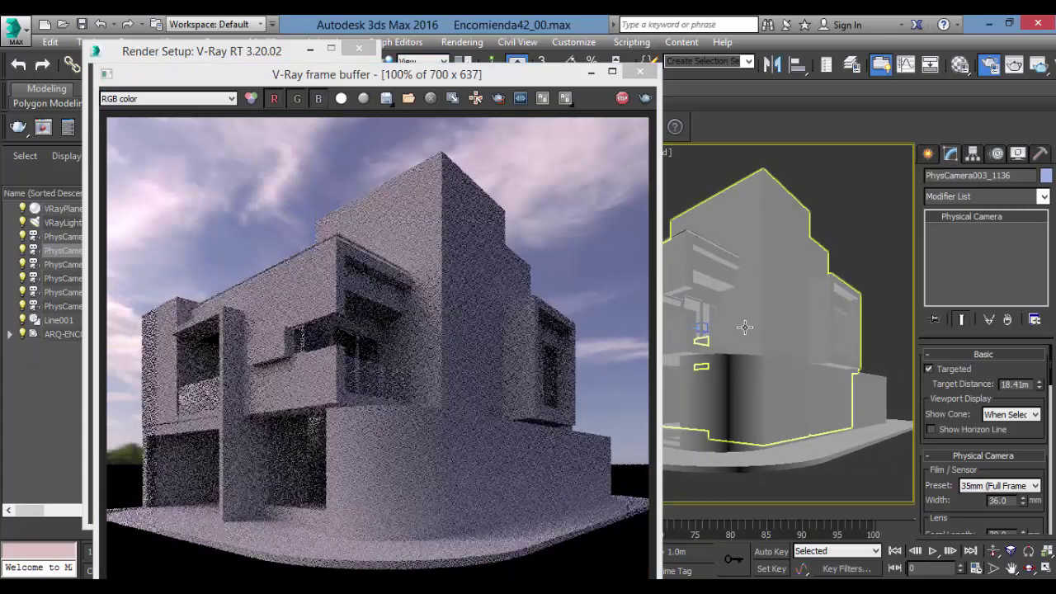
pyautogui.moveTo(543, 76); pyautogui.dragTo(712, 30)
pyautogui.moveTo(240, 56); pyautogui.dragTo(202, 55)
pyautogui.click(497, 40)
pyautogui.moveTo(497, 40); pyautogui.dragTo(616, 43)
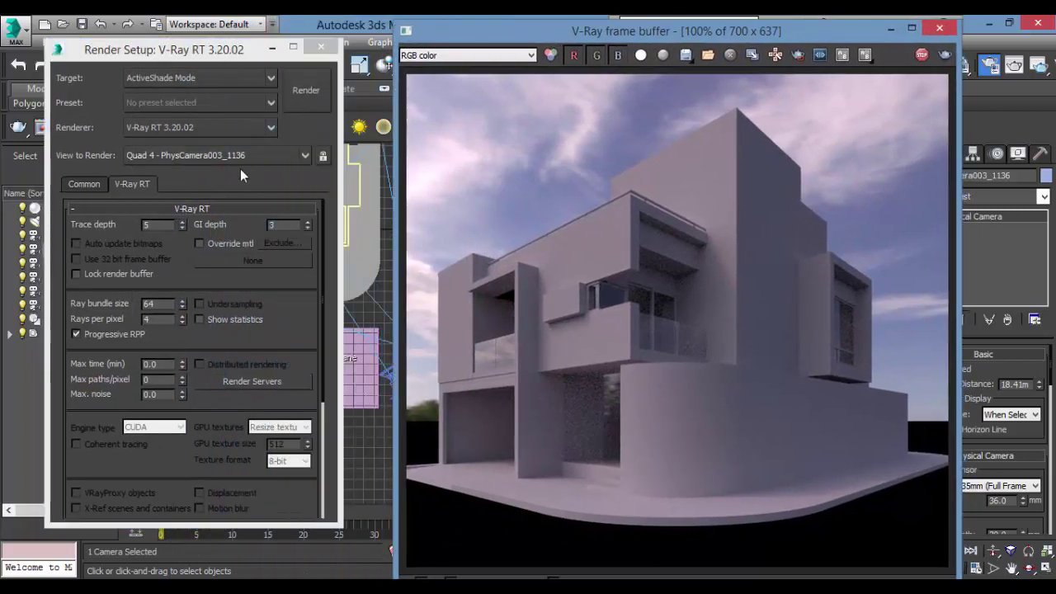
pyautogui.click(287, 315)
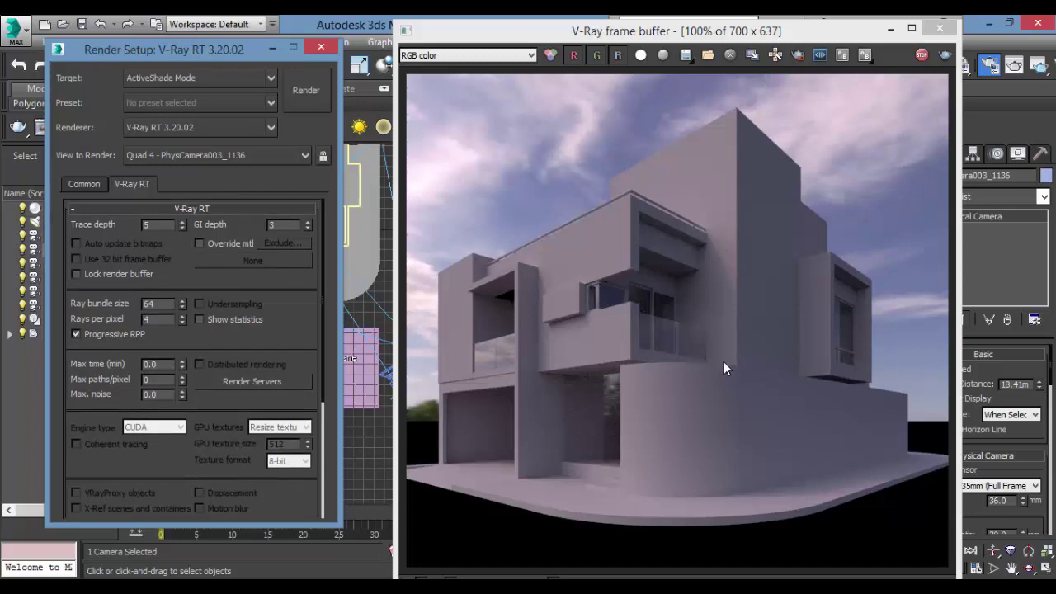
# Step: View the render in a maximized frame buffer, briefly show its color corrections, and restore the window size
pyautogui.click(911, 31)
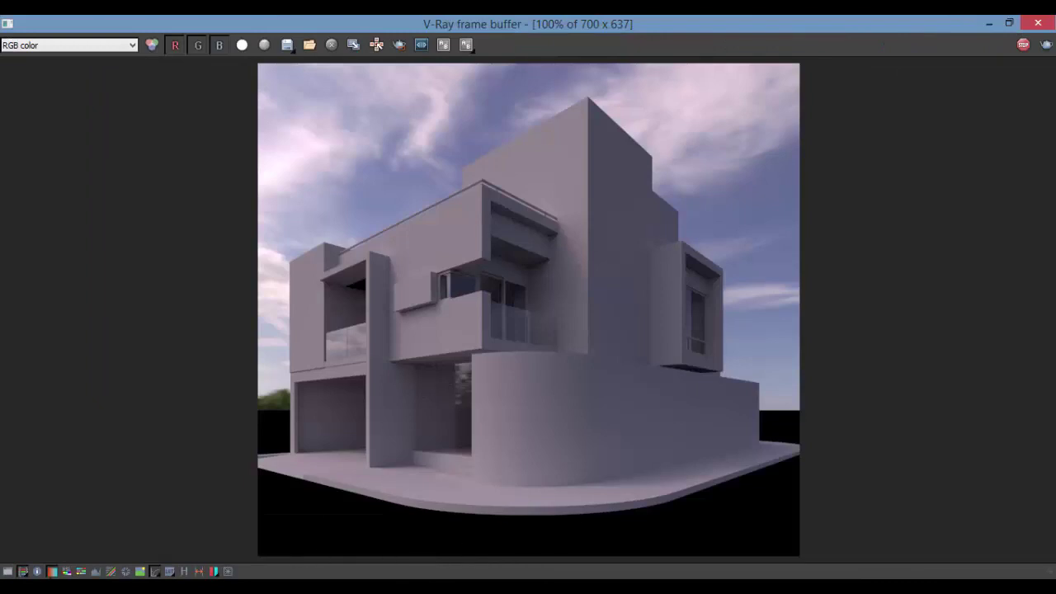
pyautogui.click(10, 570)
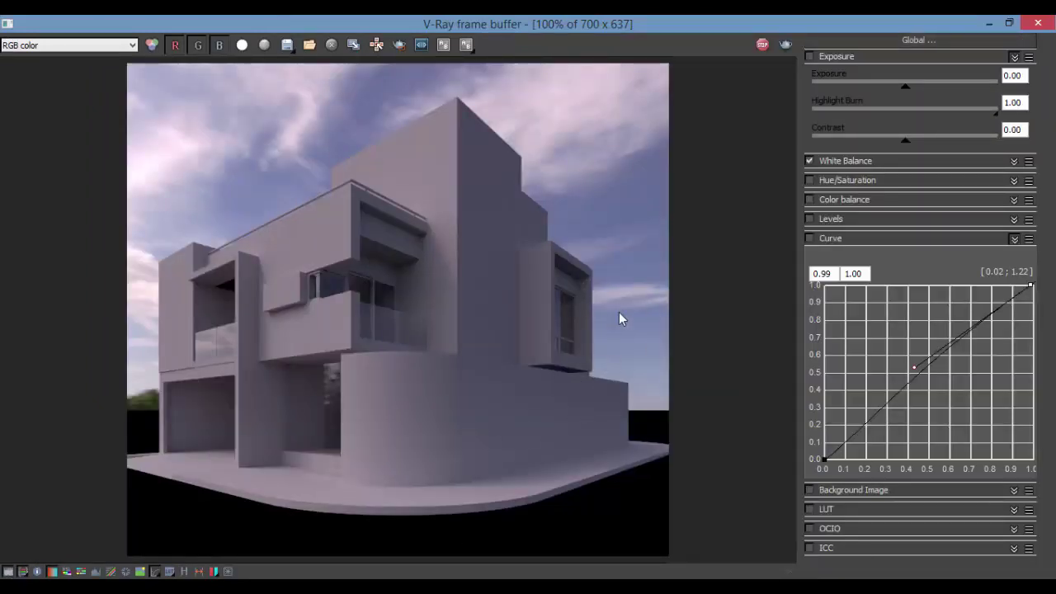
pyautogui.click(10, 571)
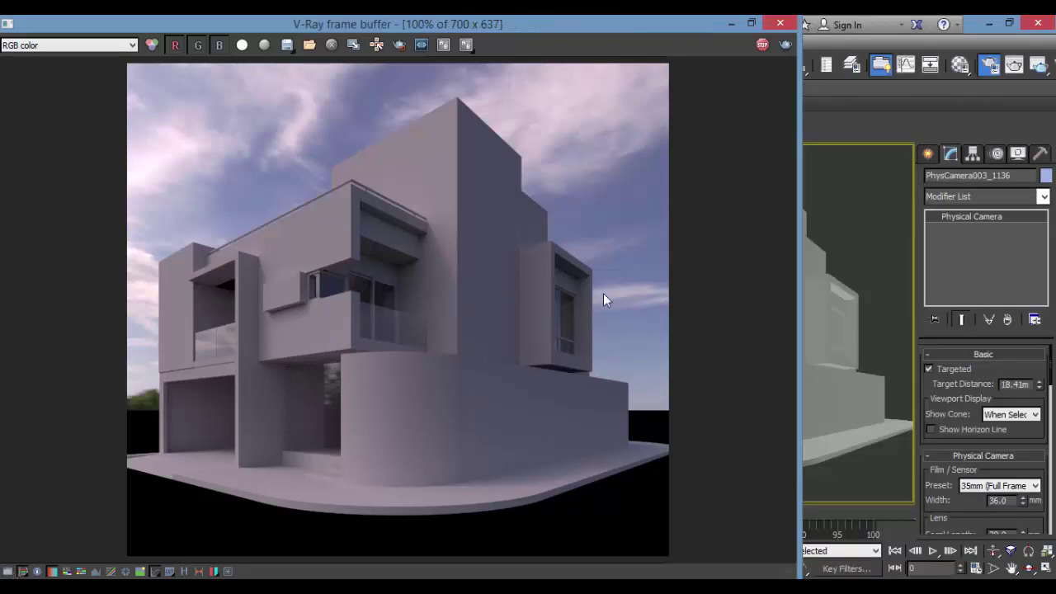
pyautogui.moveTo(650, 33); pyautogui.dragTo(695, 35)
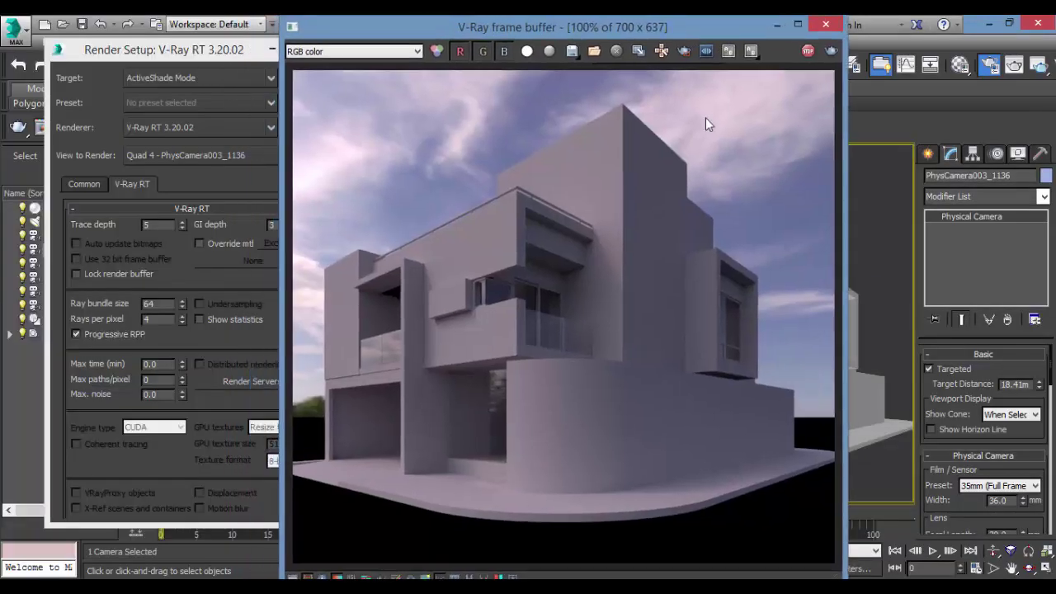
# Step: Stop the live rendering and close the V-Ray frame buffer after checking the image's context options
pyautogui.rightClick(548, 292)
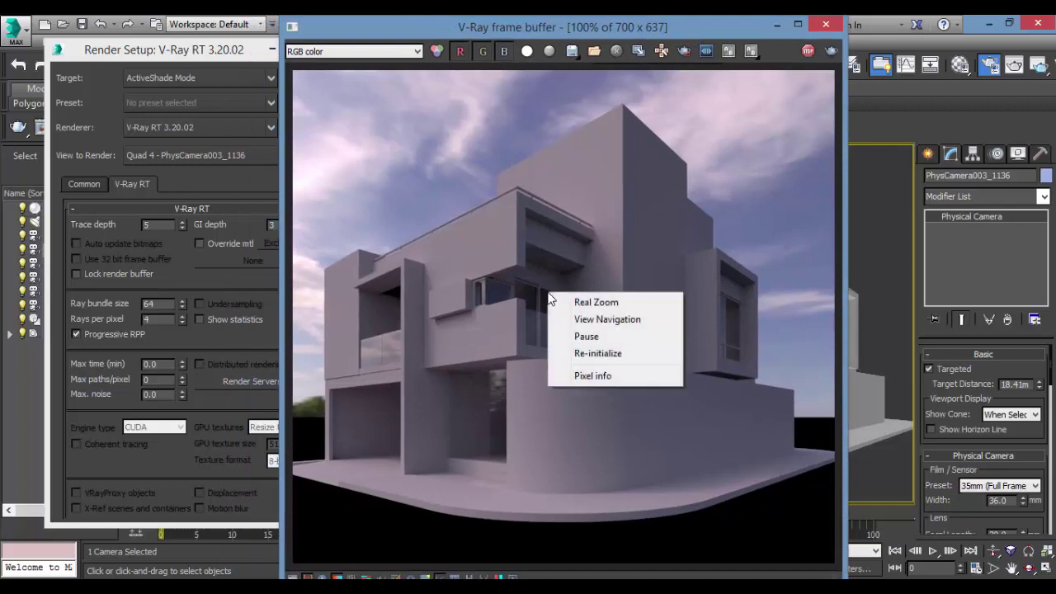
pyautogui.click(615, 258)
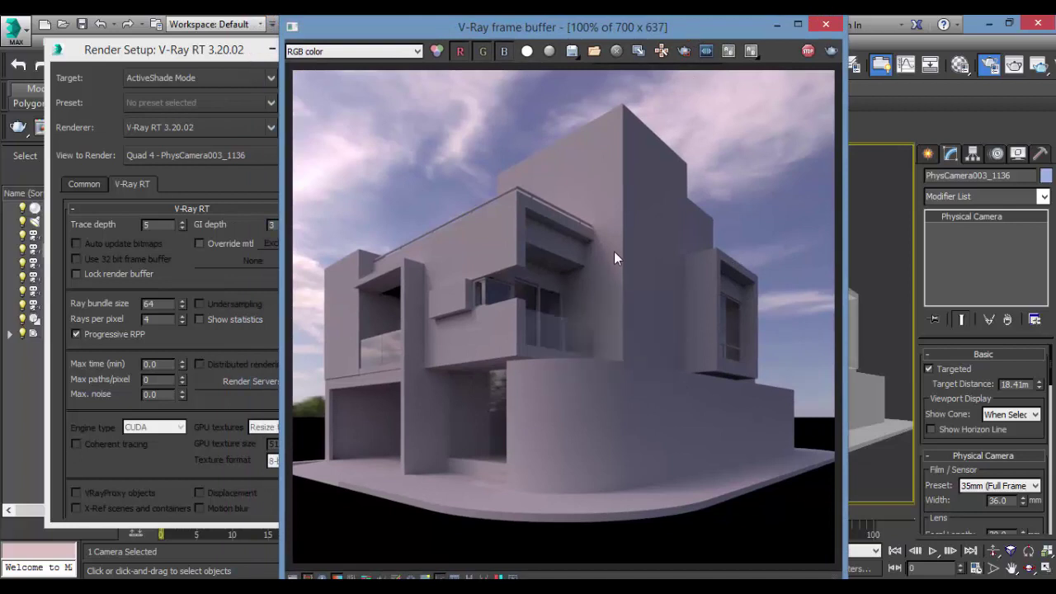
pyautogui.click(810, 52)
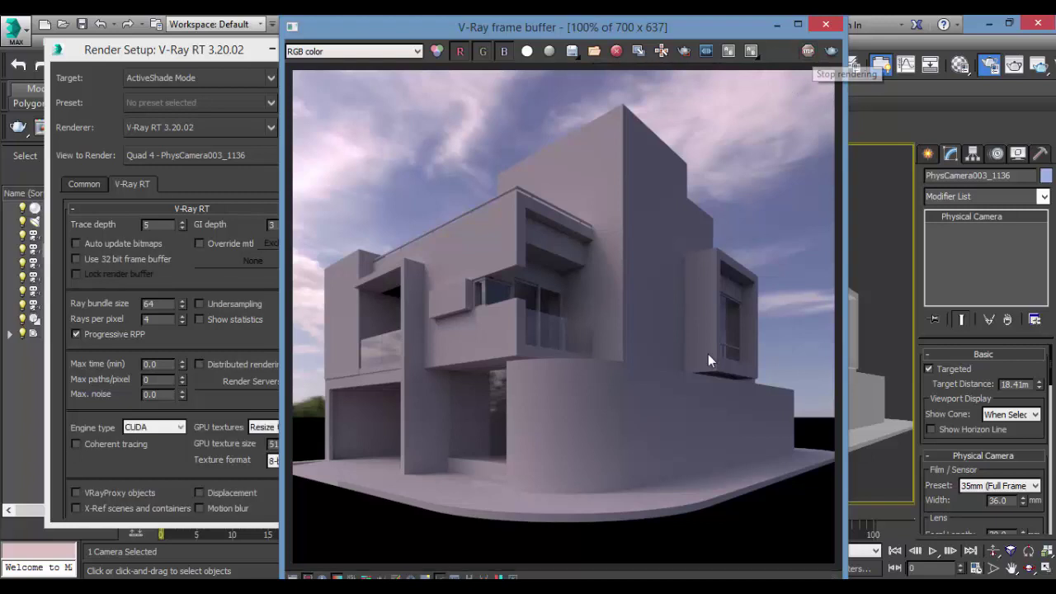
pyautogui.click(826, 27)
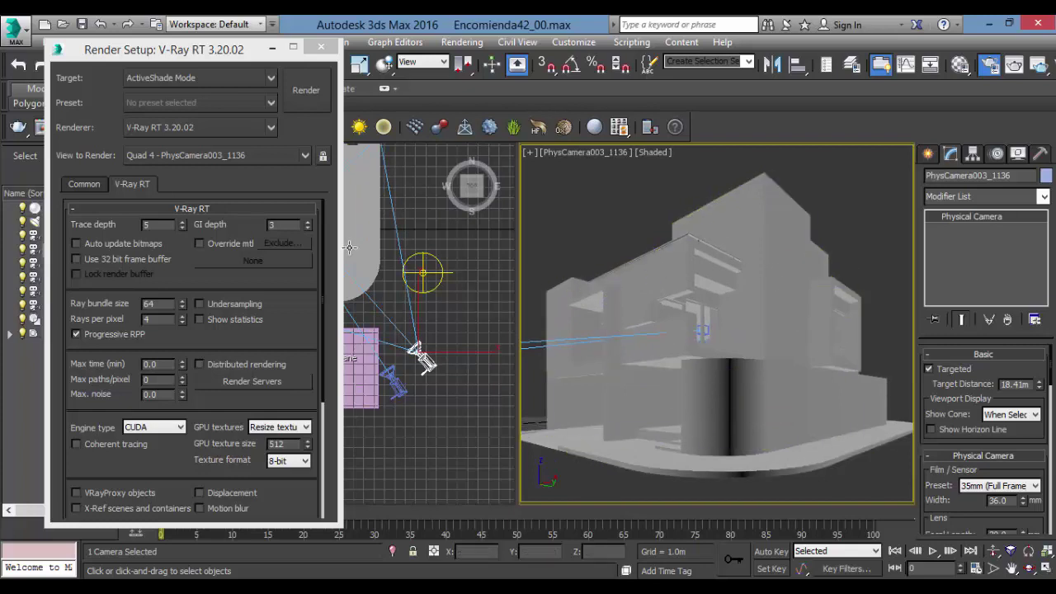
# Step: Examine the V-Ray RT settings and the available engine types, keeping CUDA
pyautogui.click(314, 320)
pyautogui.scroll(-3, 314, 320)
pyautogui.scroll(3, 285, 363)
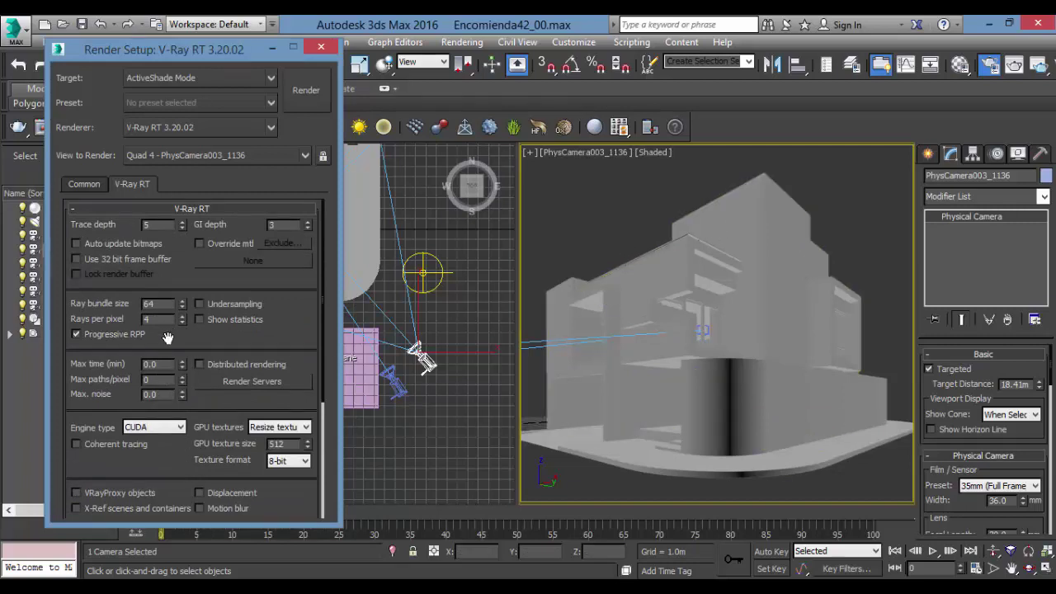
pyautogui.click(165, 427)
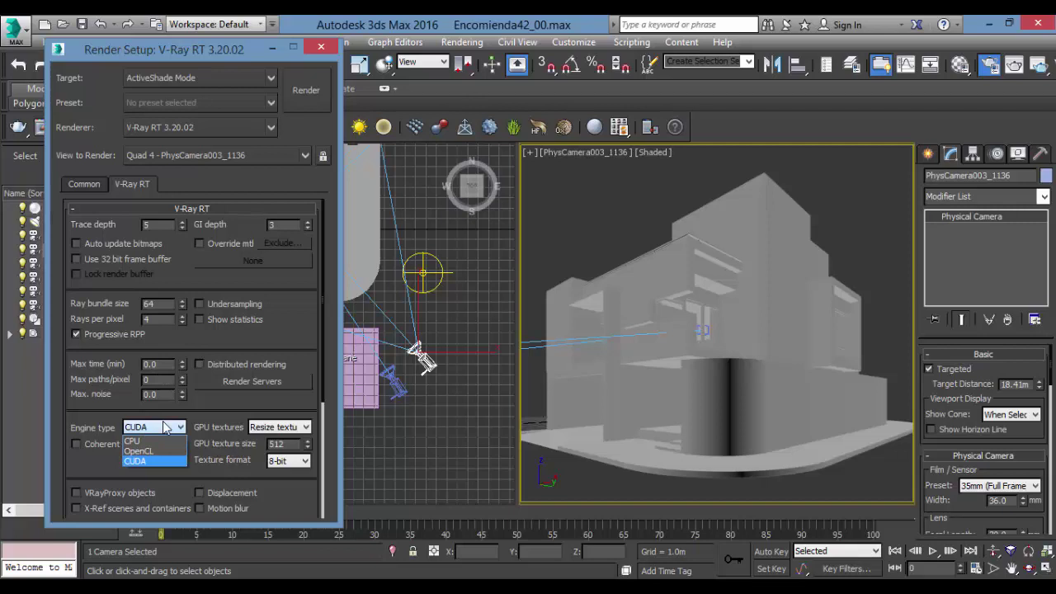
pyautogui.click(164, 427)
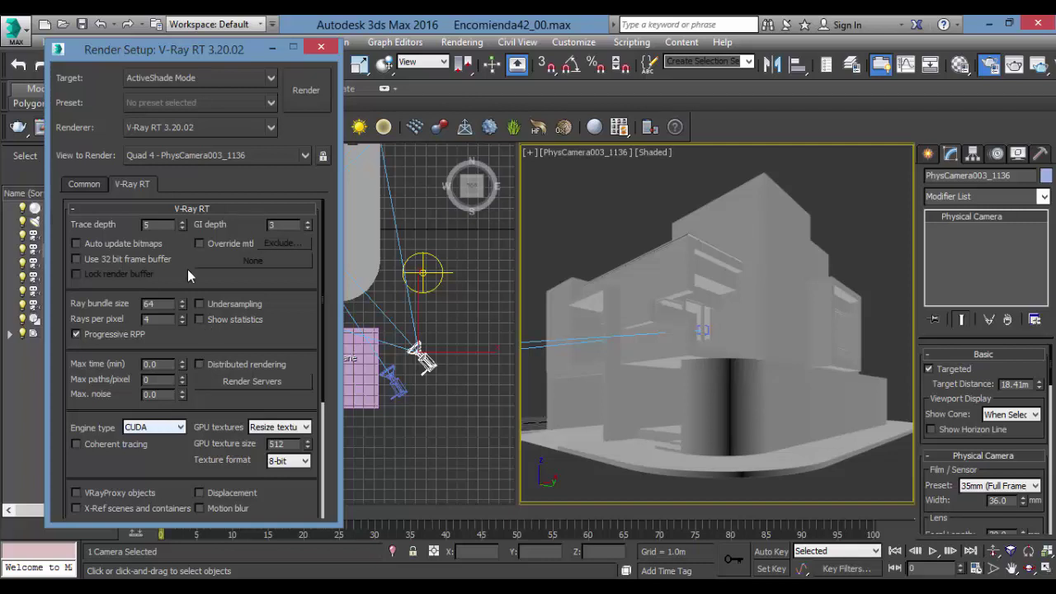
# Step: Deselect the camera and switch the render target to Production Rendering Mode
pyautogui.click(88, 186)
pyautogui.click(575, 206)
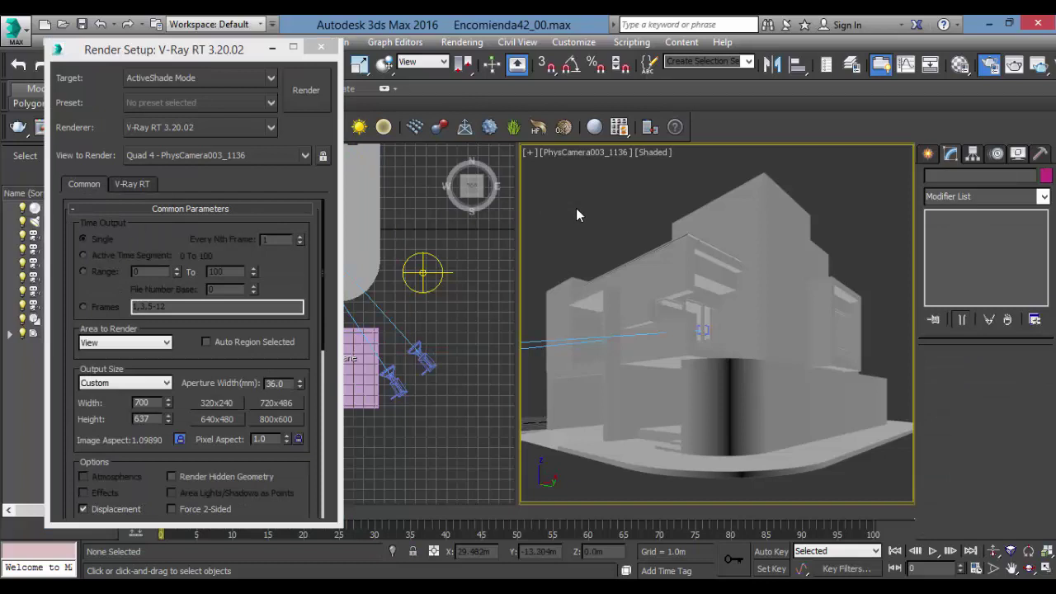
pyautogui.moveTo(218, 49); pyautogui.dragTo(411, 45)
pyautogui.click(448, 75)
pyautogui.click(435, 98)
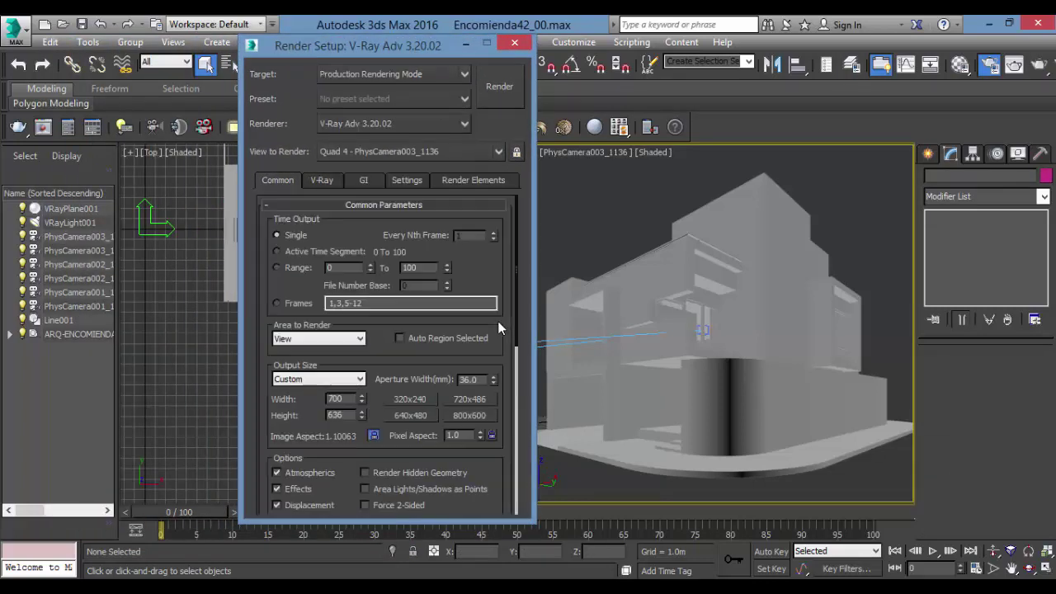
# Step: Look through the V-Ray Adv production settings for V-Ray, GI and system, ending at the common parameters
pyautogui.click(326, 181)
pyautogui.click(363, 182)
pyautogui.click(407, 181)
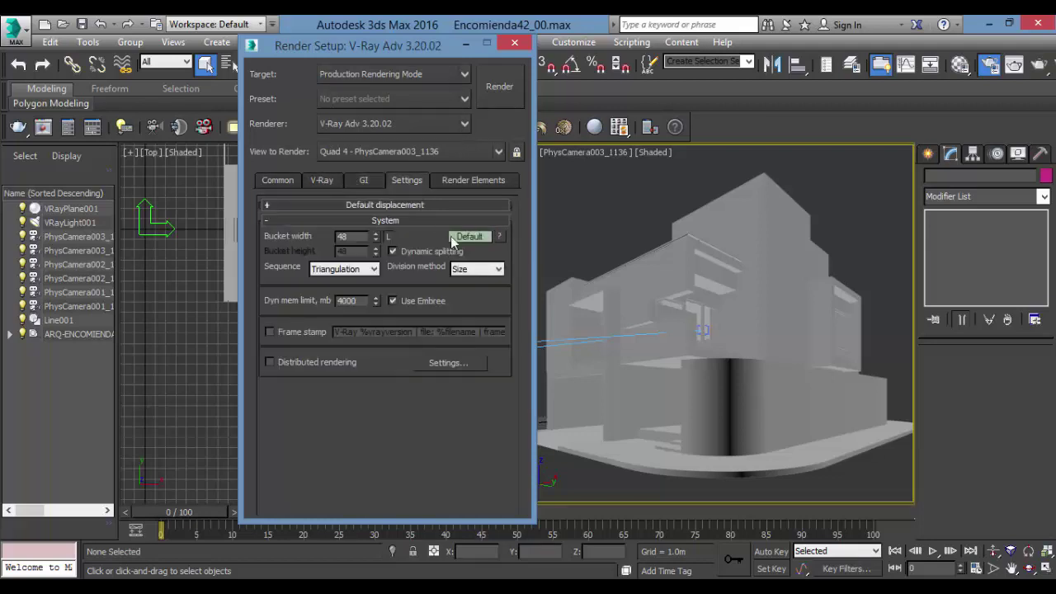
pyautogui.click(322, 180)
pyautogui.click(278, 180)
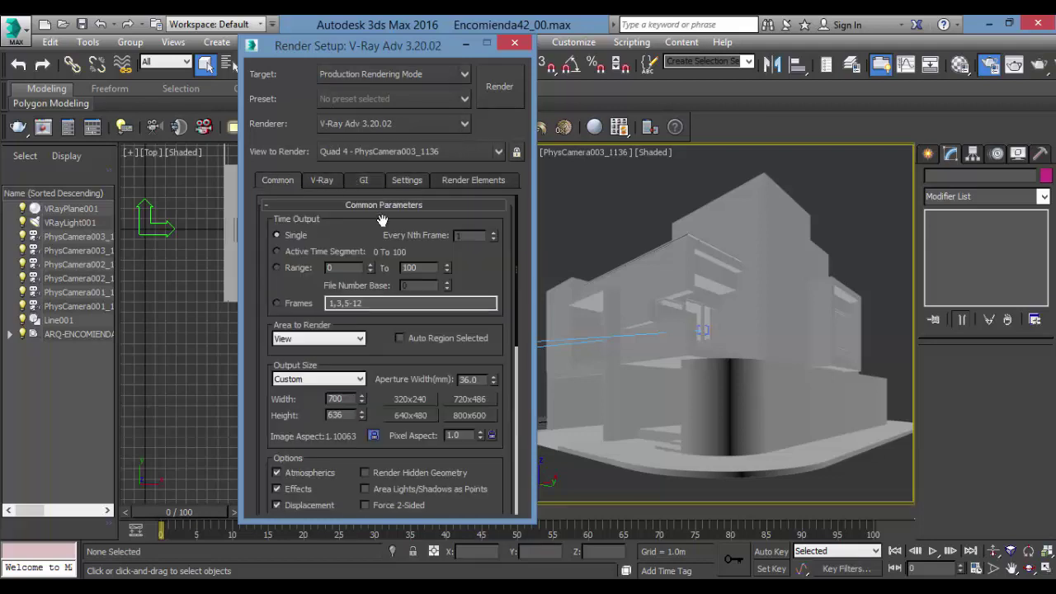
# Step: Set the production renderer to V-Ray RT 3.20.02, leaving the target in Production Rendering Mode
pyautogui.moveTo(439, 48); pyautogui.dragTo(379, 47)
pyautogui.click(401, 73)
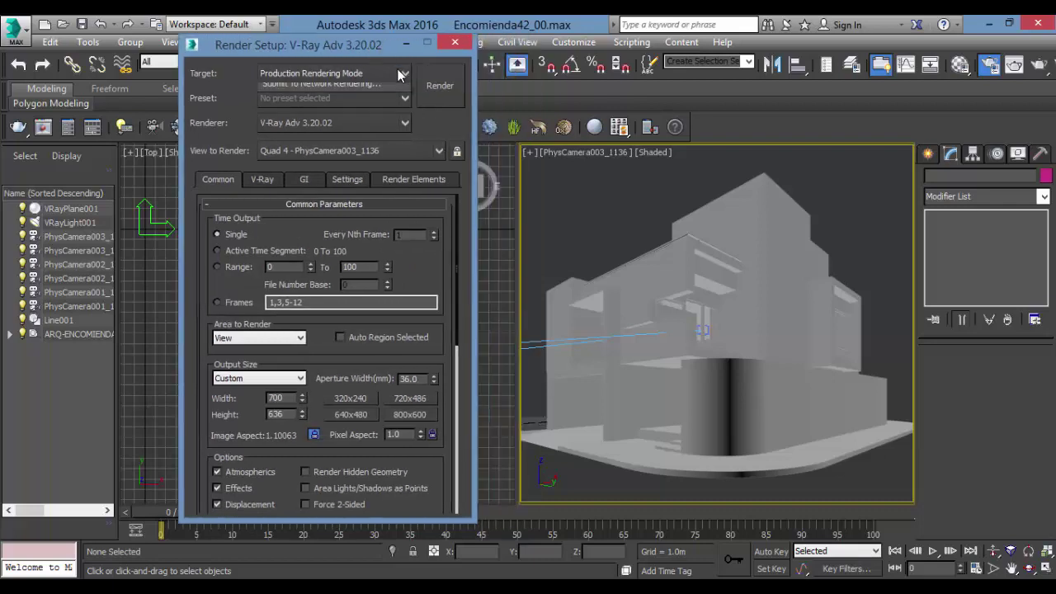
pyautogui.click(434, 124)
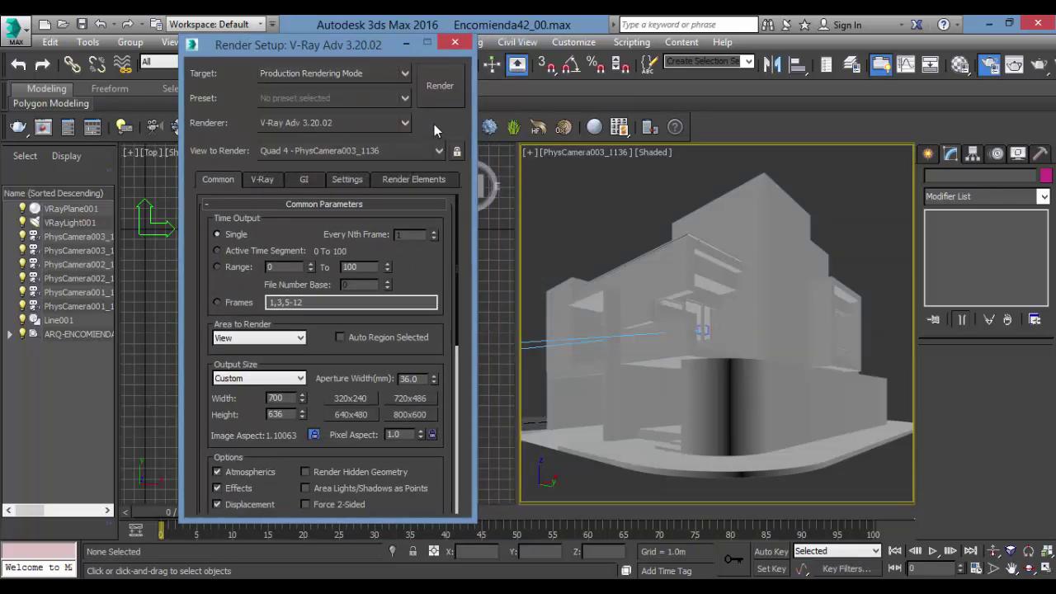
pyautogui.click(397, 129)
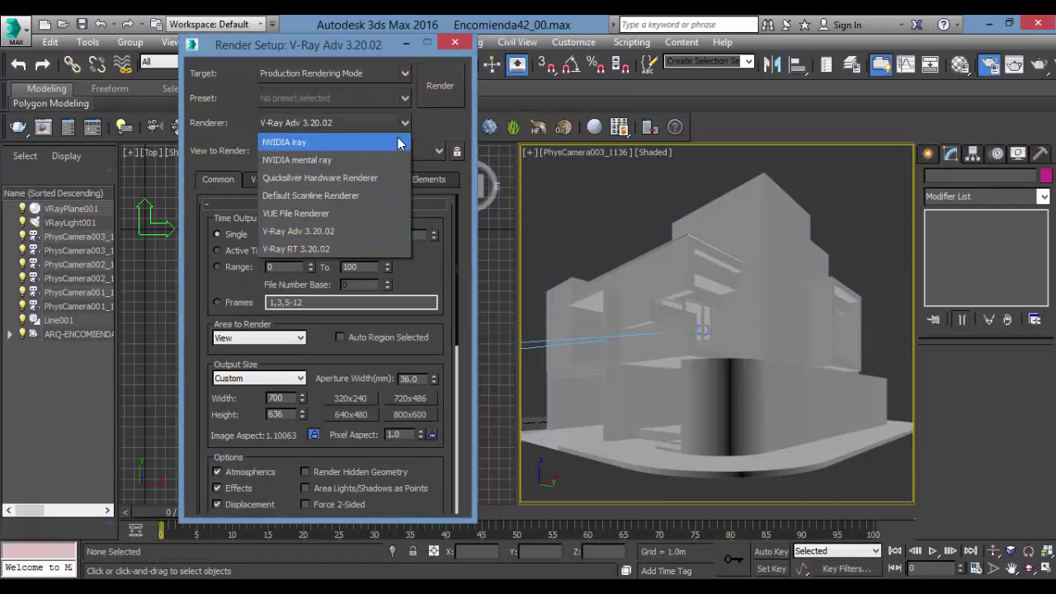
pyautogui.click(382, 244)
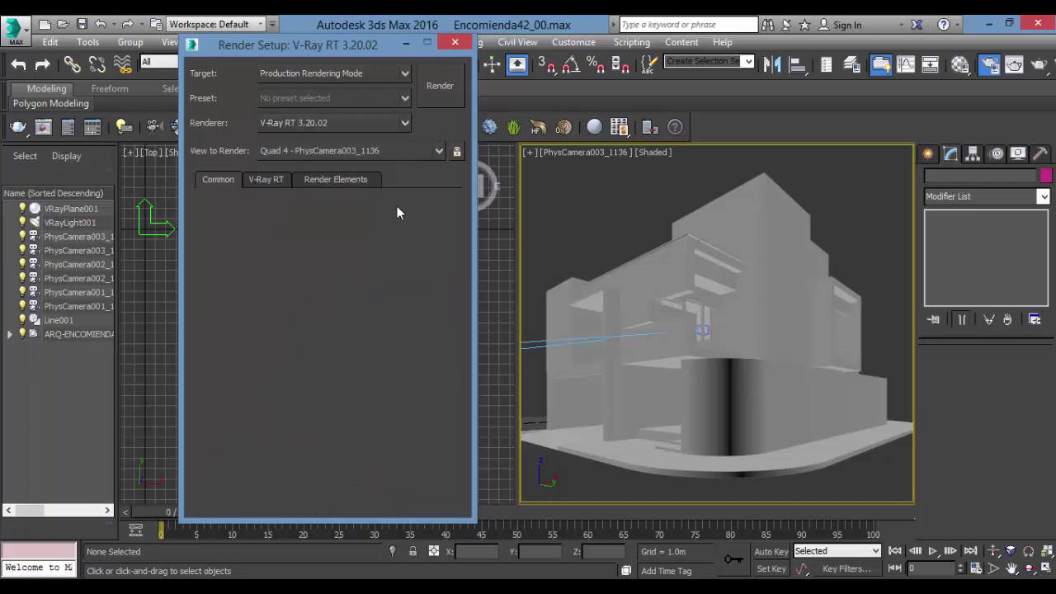
pyautogui.click(389, 73)
pyautogui.click(388, 98)
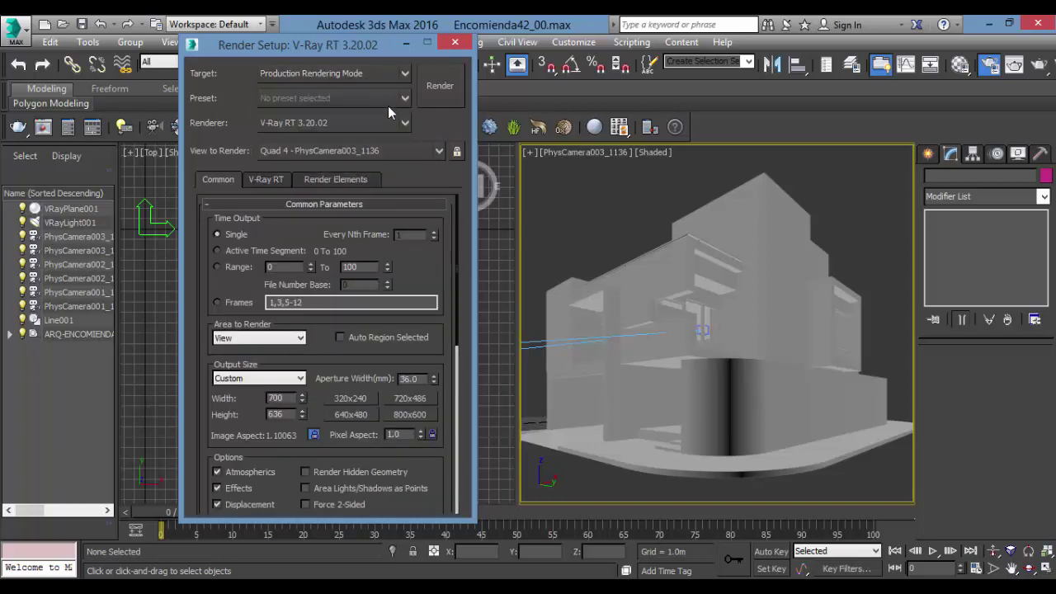
# Step: Show the production V-Ray RT settings and collapse the V-Ray RT, Image sampler and Global illumination rollouts
pyautogui.click(267, 179)
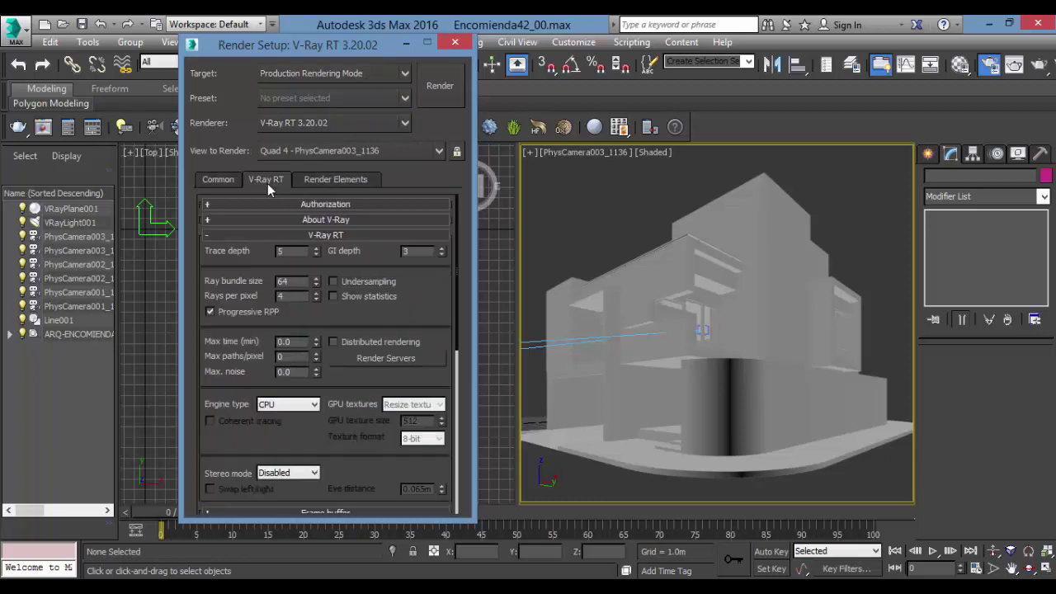
pyautogui.click(305, 236)
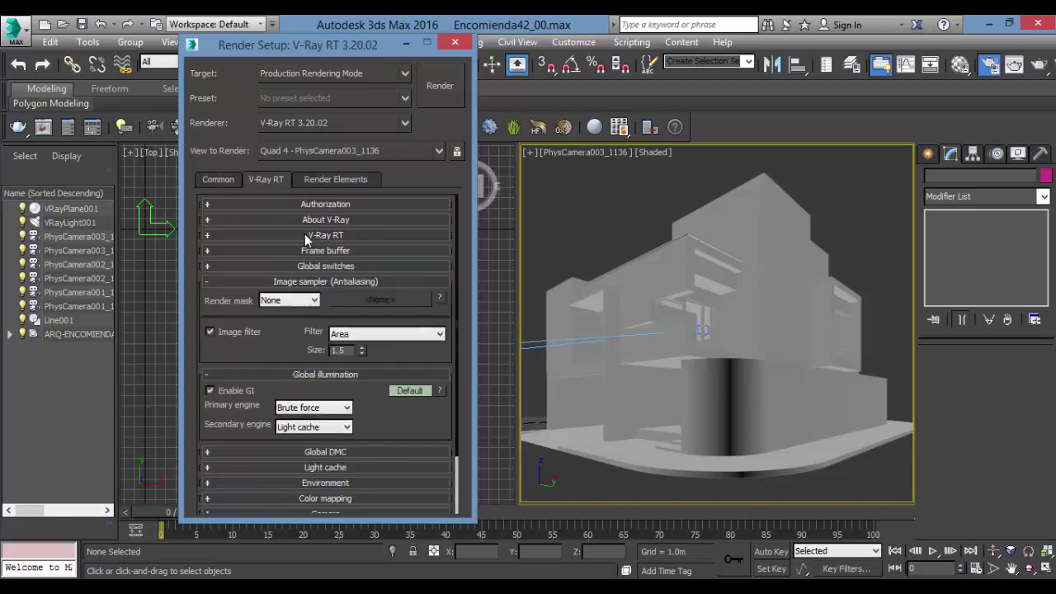
pyautogui.click(307, 281)
pyautogui.click(312, 299)
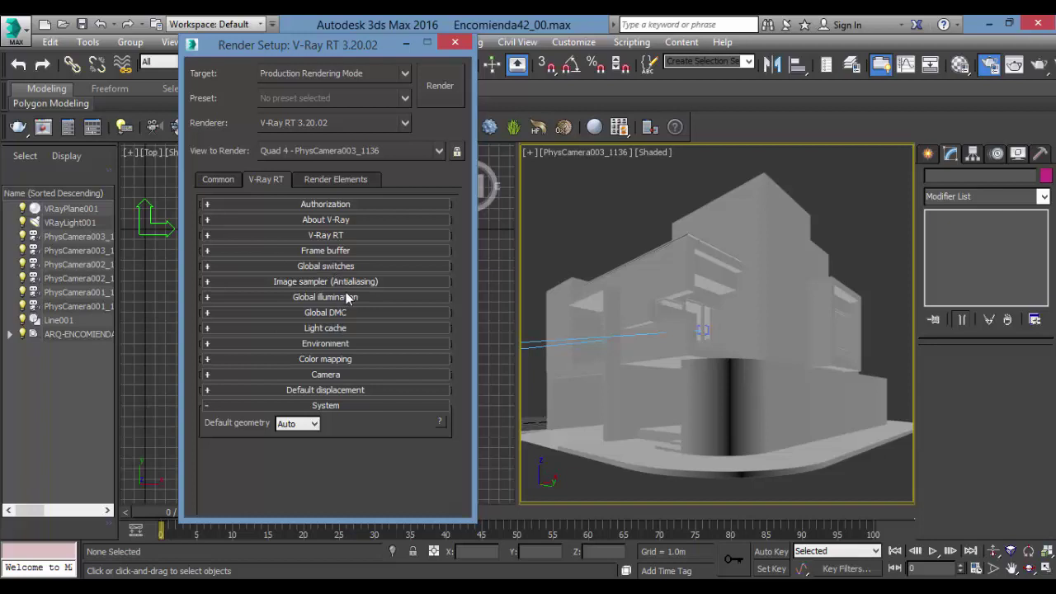
# Step: Examine the primary and secondary global illumination engine options, and return to the common render parameters
pyautogui.click(372, 298)
pyautogui.click(372, 298)
pyautogui.click(343, 298)
pyautogui.click(343, 299)
pyautogui.click(338, 297)
pyautogui.click(321, 330)
pyautogui.click(325, 343)
pyautogui.click(347, 349)
pyautogui.click(389, 348)
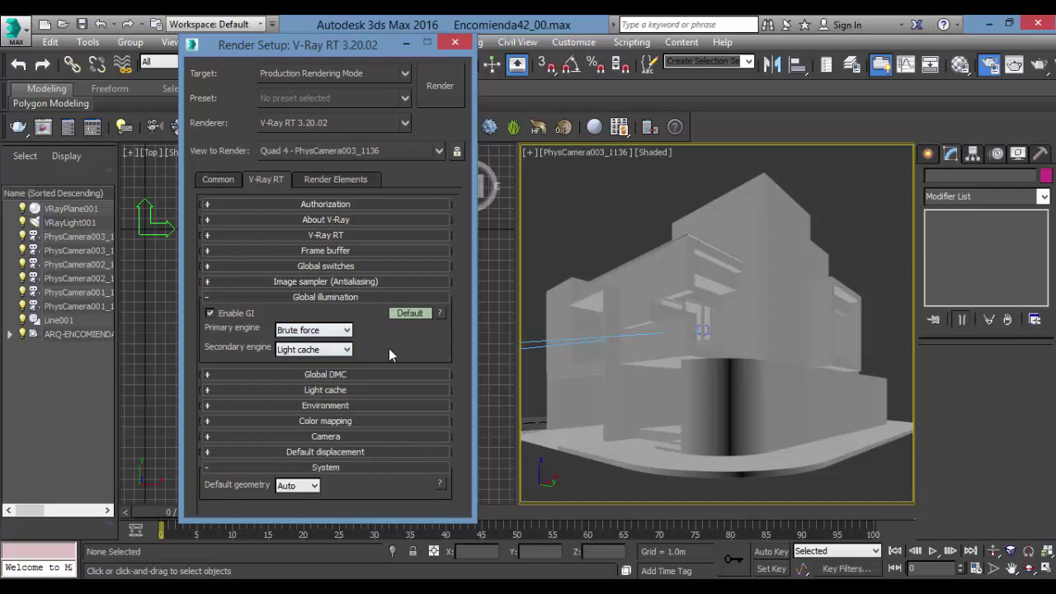
pyautogui.click(349, 299)
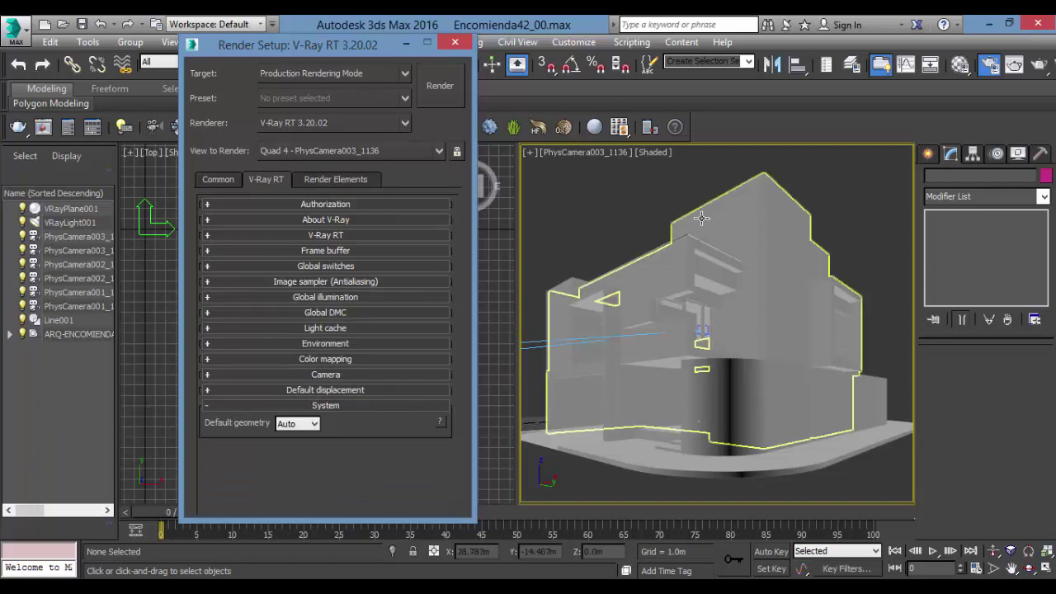
pyautogui.click(613, 212)
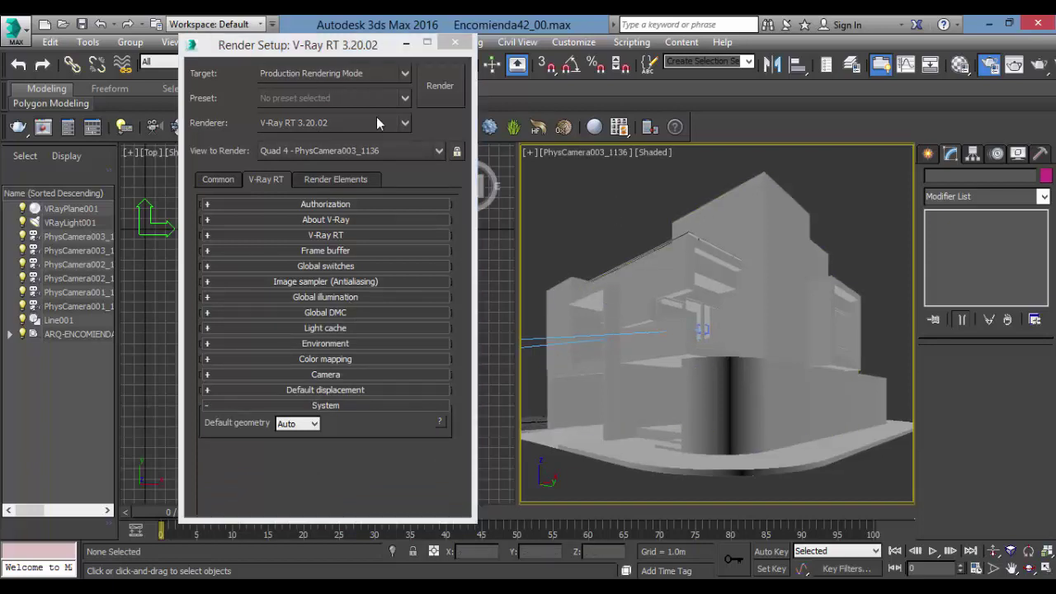
pyautogui.click(239, 179)
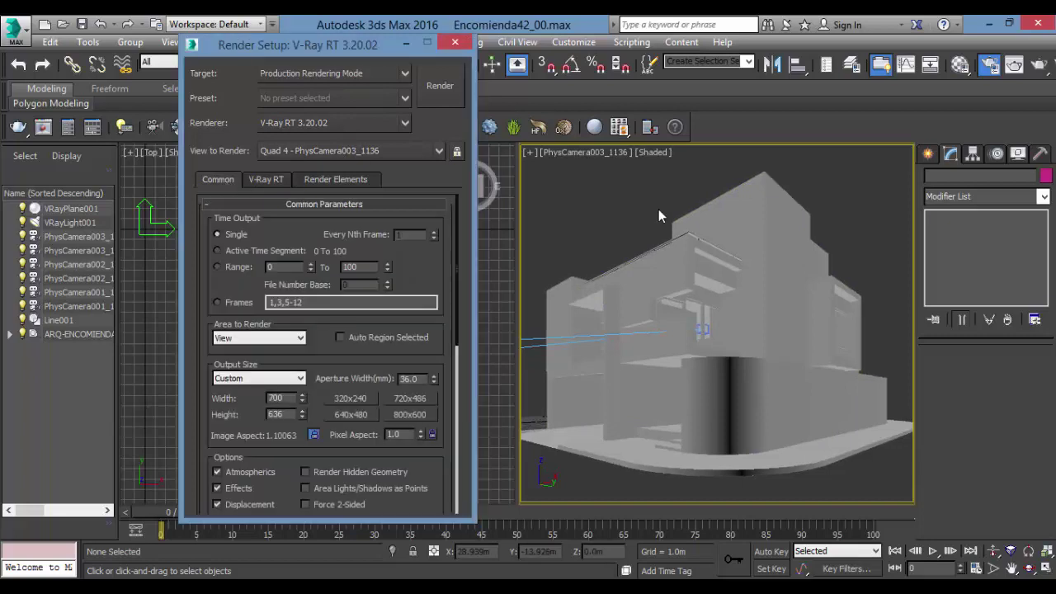